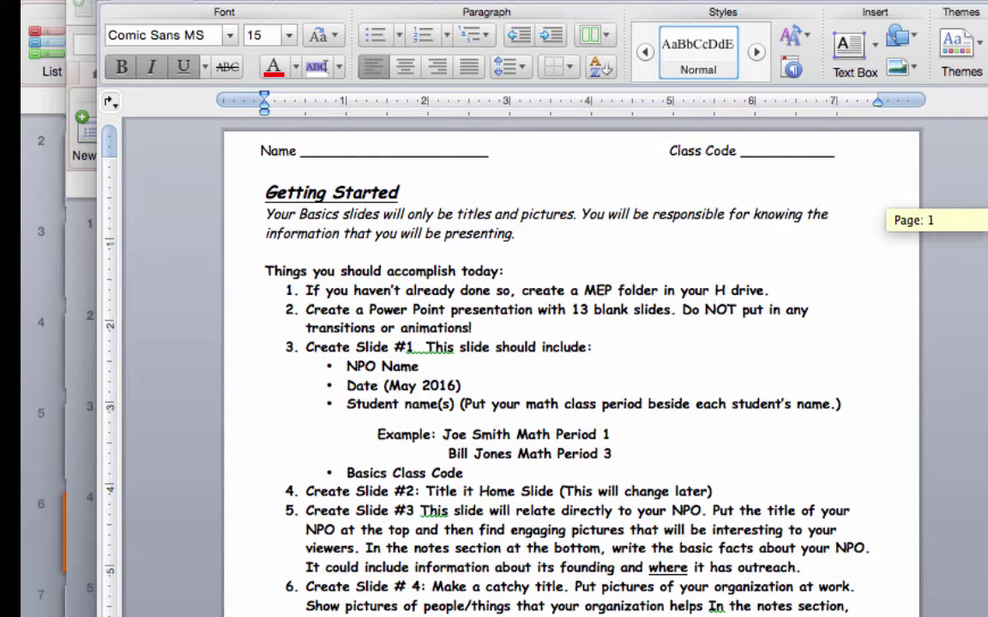
- Scroll the Word handout down to item 15, Works Cited, and back, then switch to PowerPoint
scroll(549, 369, "down", 5)
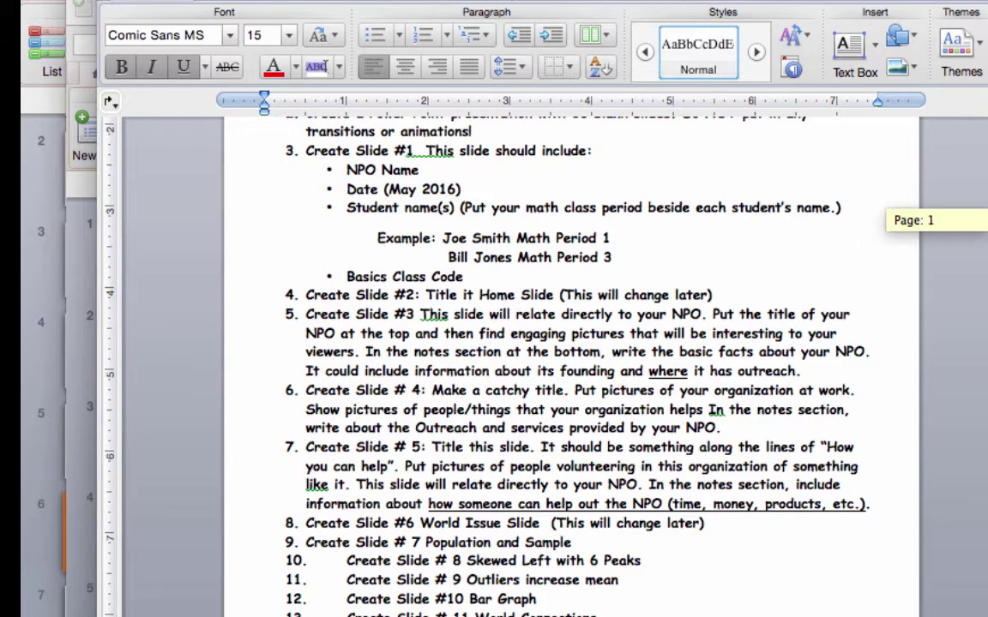
scroll(549, 369, "down", 2)
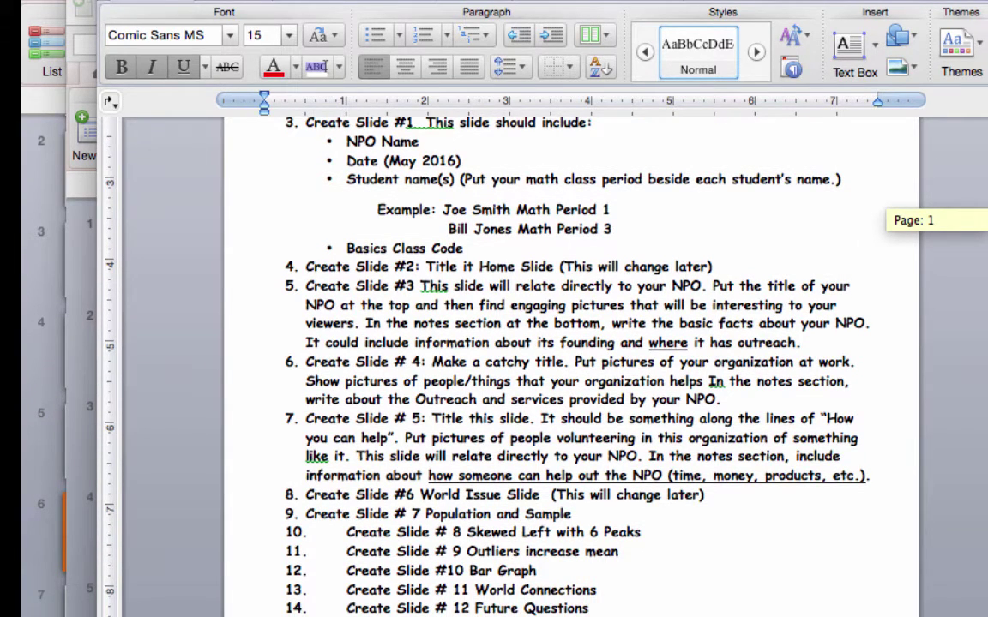
scroll(549, 369, "down", 3)
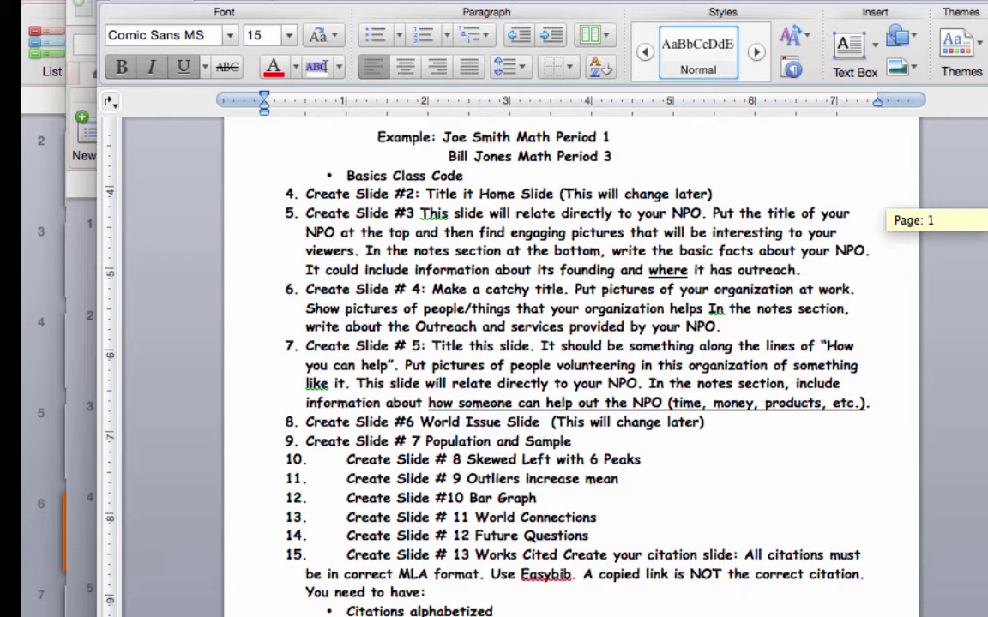
scroll(548, 369, "down", 2)
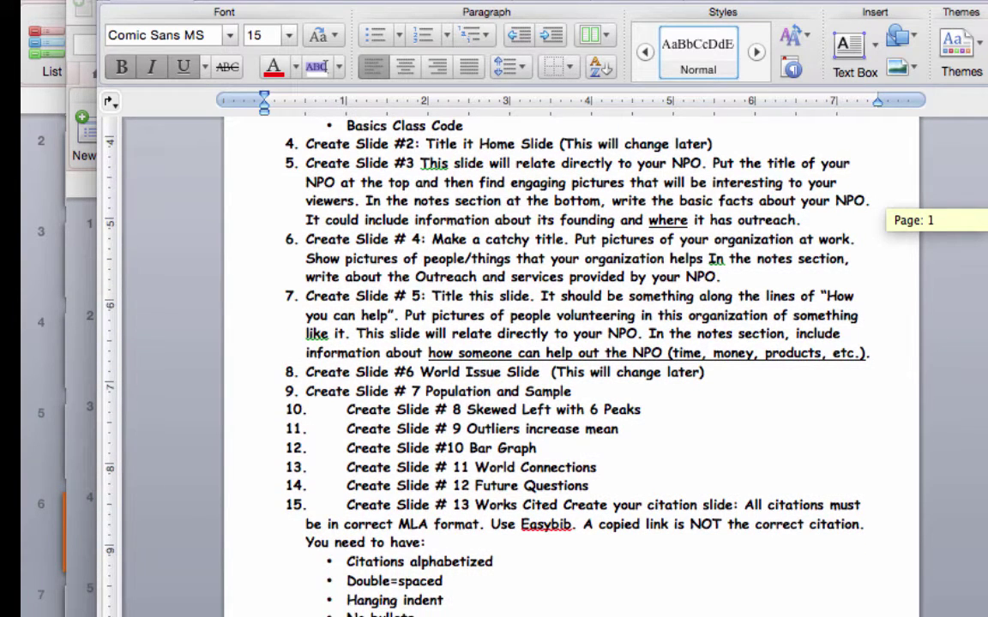
scroll(549, 368, "down", 1)
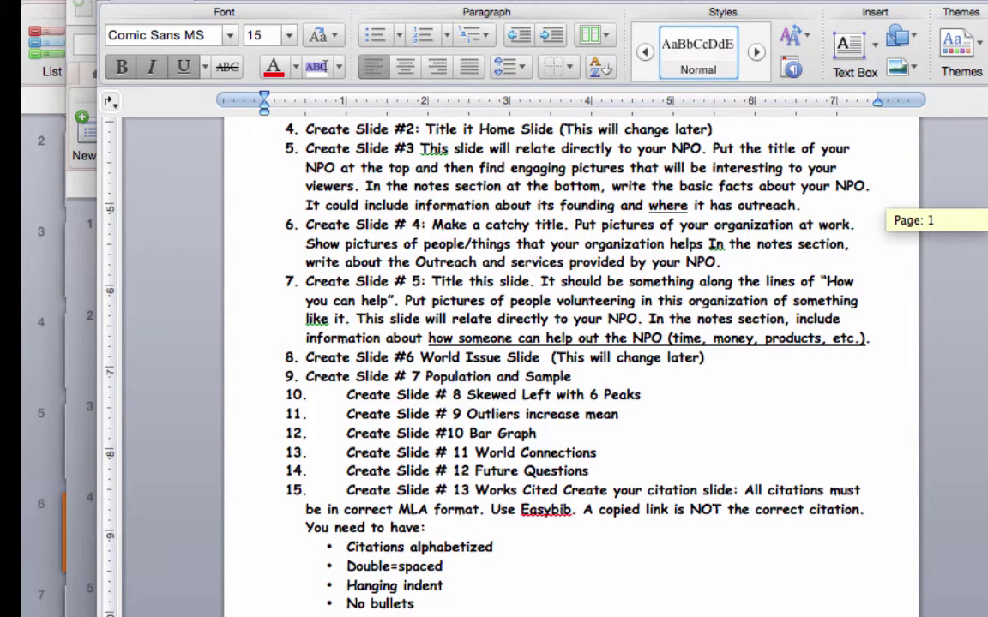
scroll(549, 368, "down", 4)
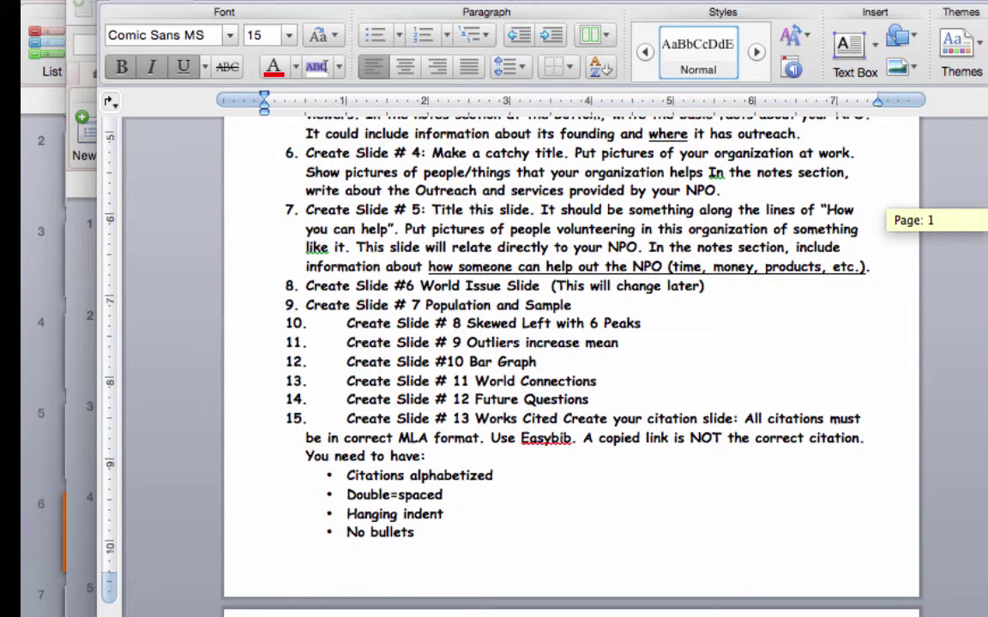
scroll(549, 368, "down", 1)
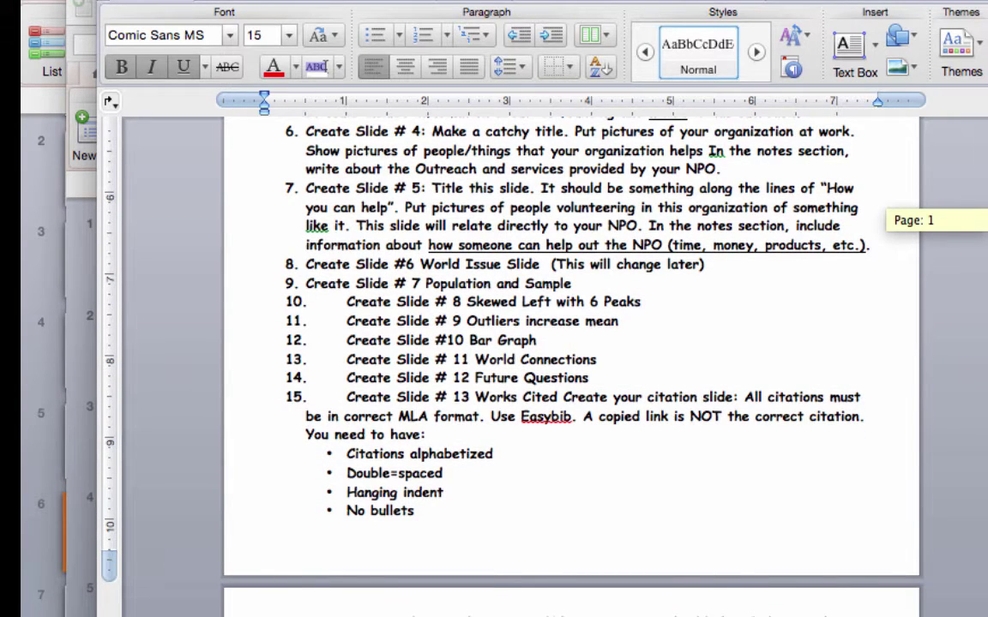
scroll(549, 368, "down", 3)
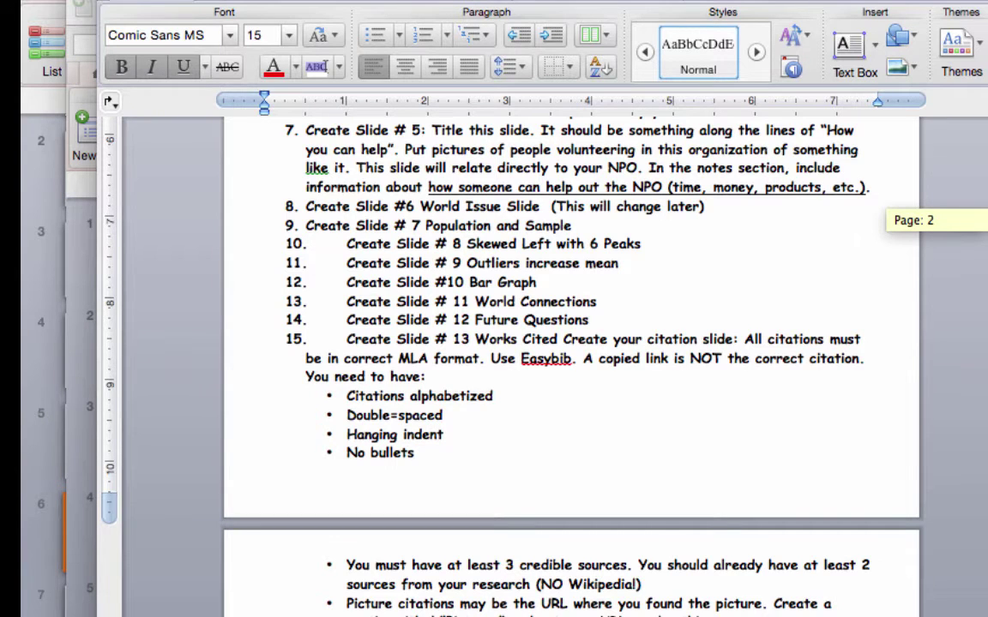
scroll(549, 369, "down", 1)
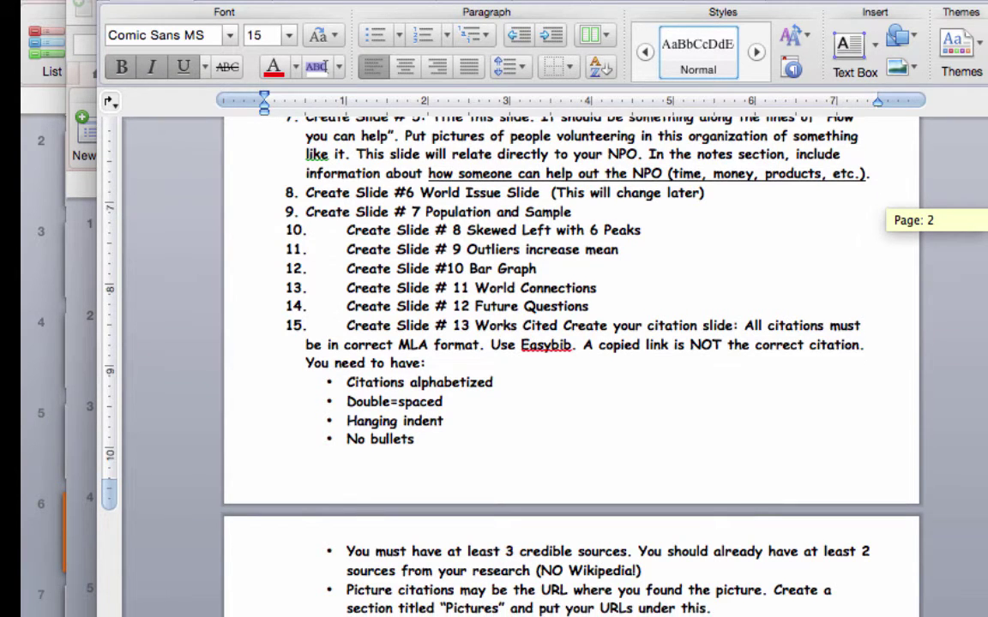
scroll(549, 368, "down", 1)
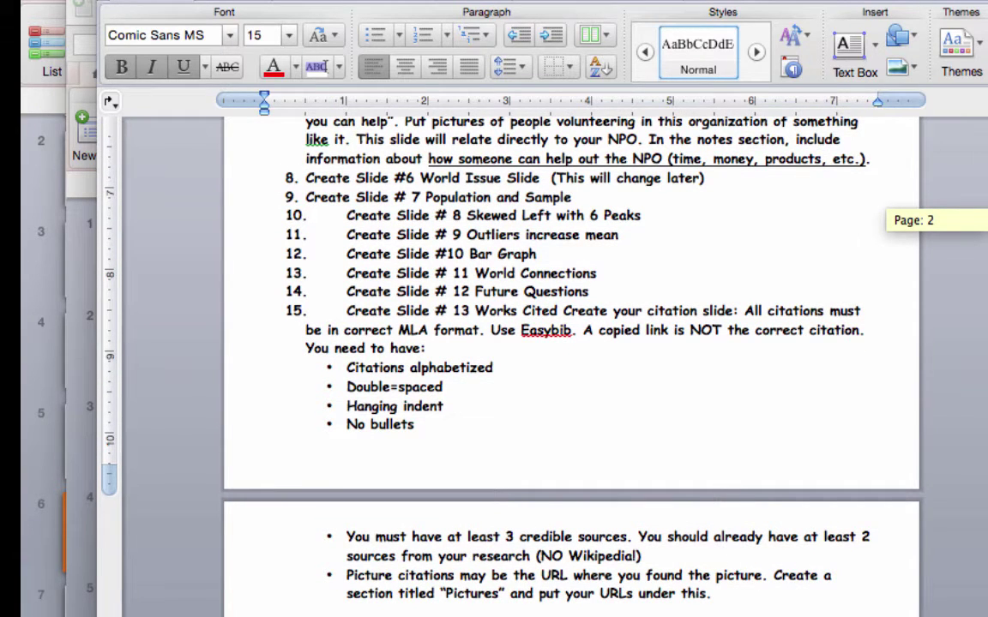
scroll(549, 368, "down", 2)
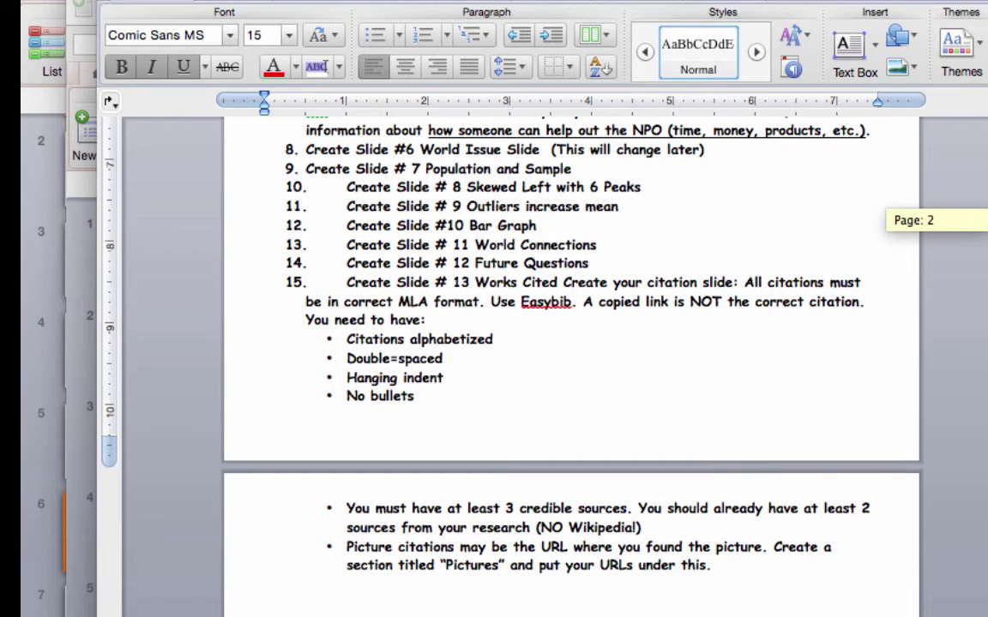
scroll(549, 368, "down", 4)
scroll(548, 369, "up", 6)
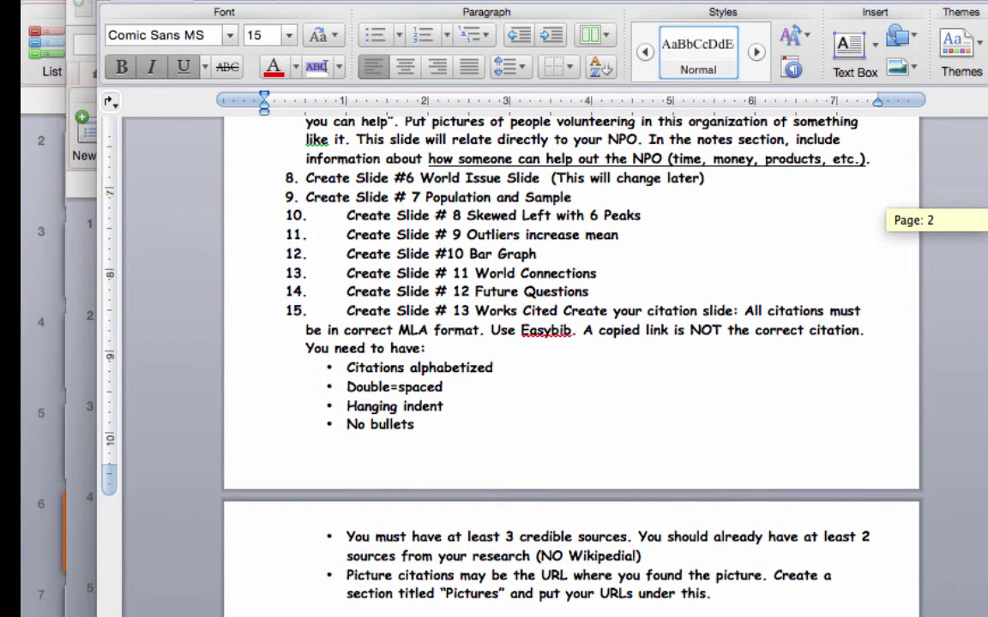
scroll(549, 368, "up", 20)
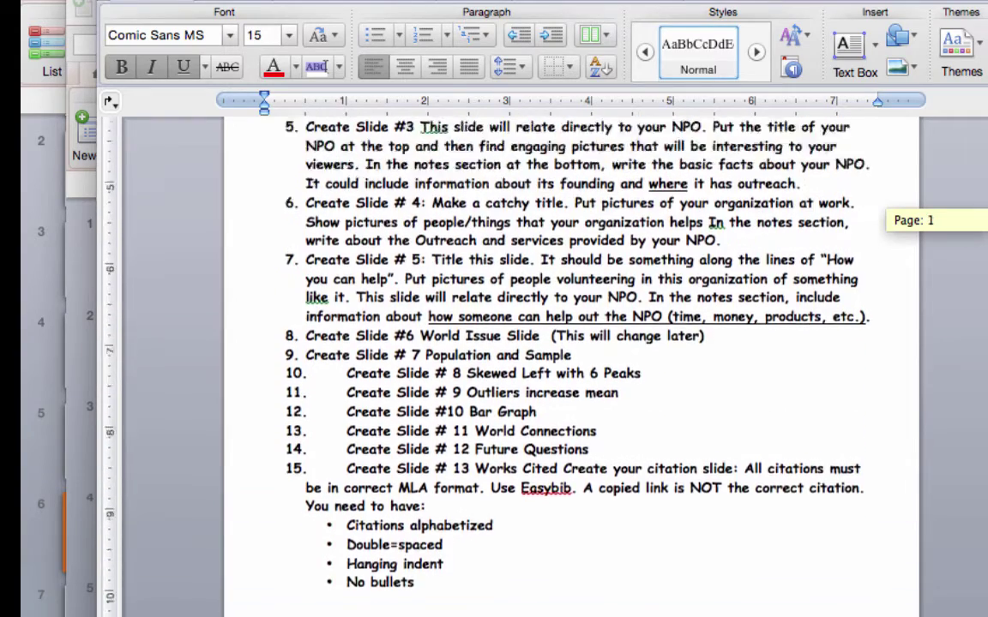
scroll(983, 218, "up", 15)
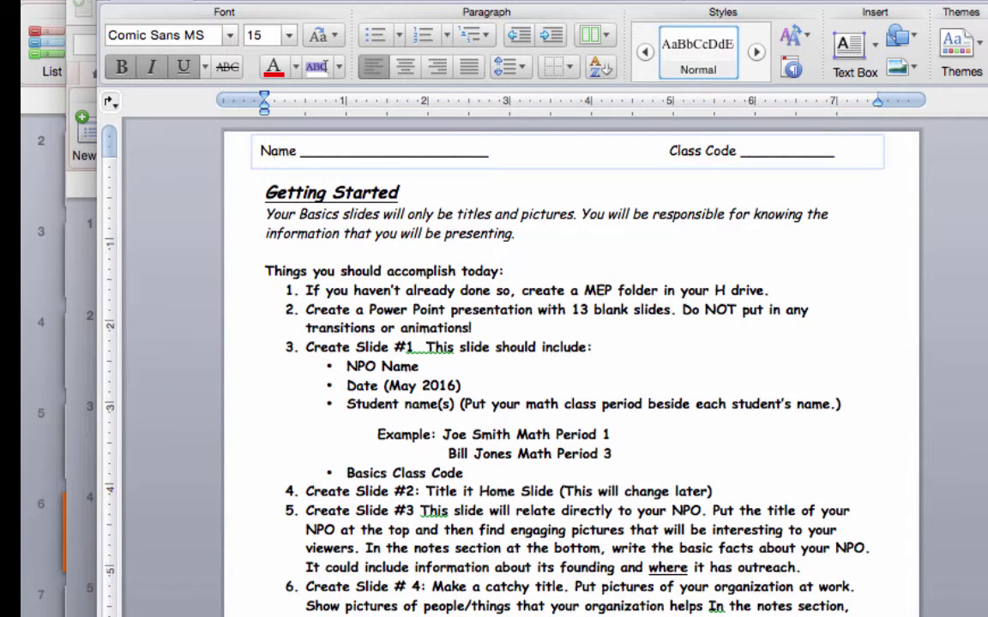
key("super+Tab")
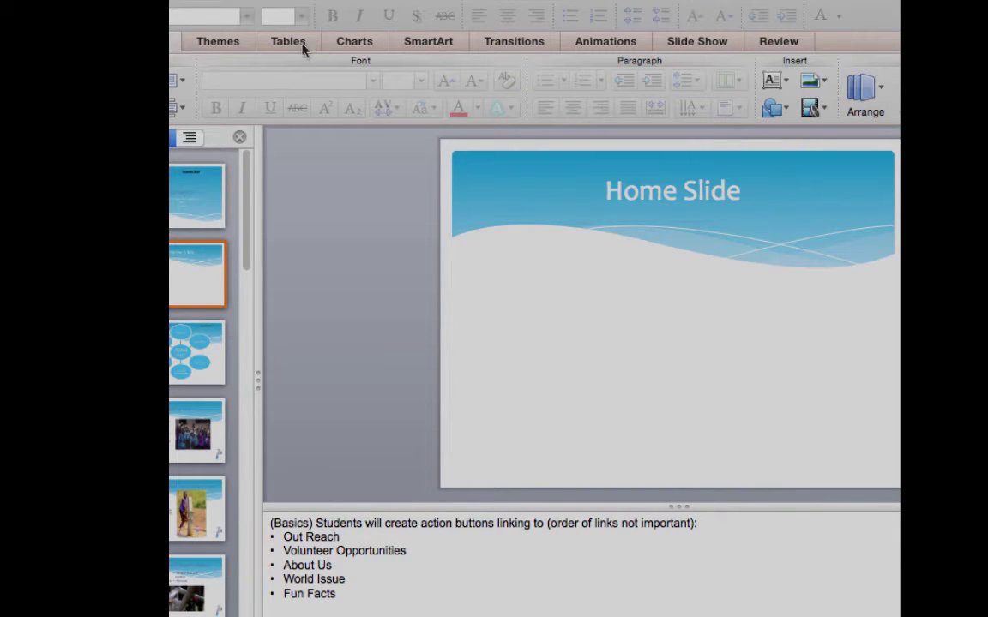
- Insert the Radial Cycle SmartArt layout from the Cycle gallery onto the Home Slide
left_click(290, 0)
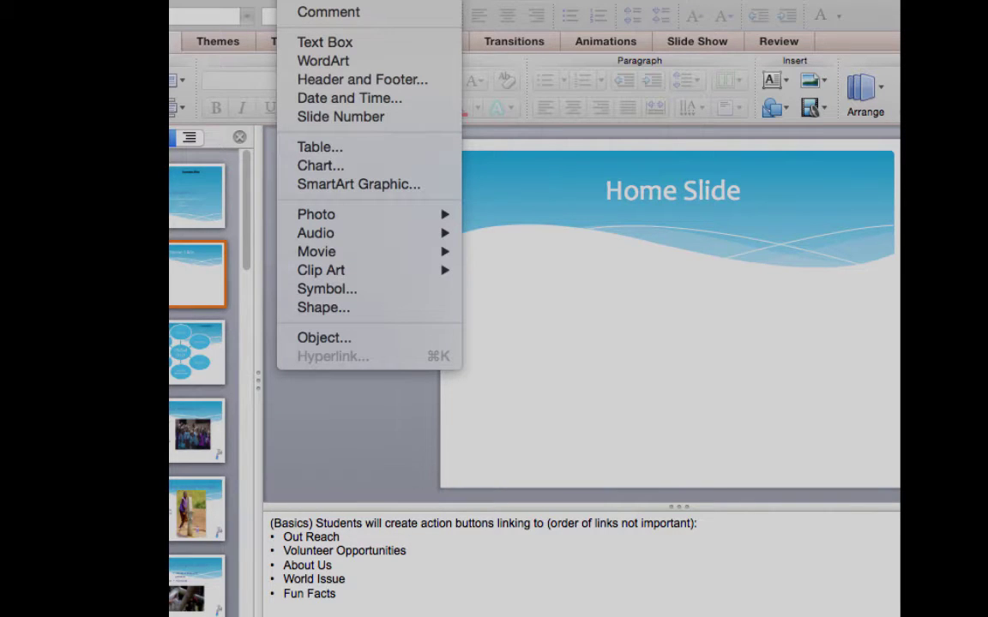
left_click(336, 186)
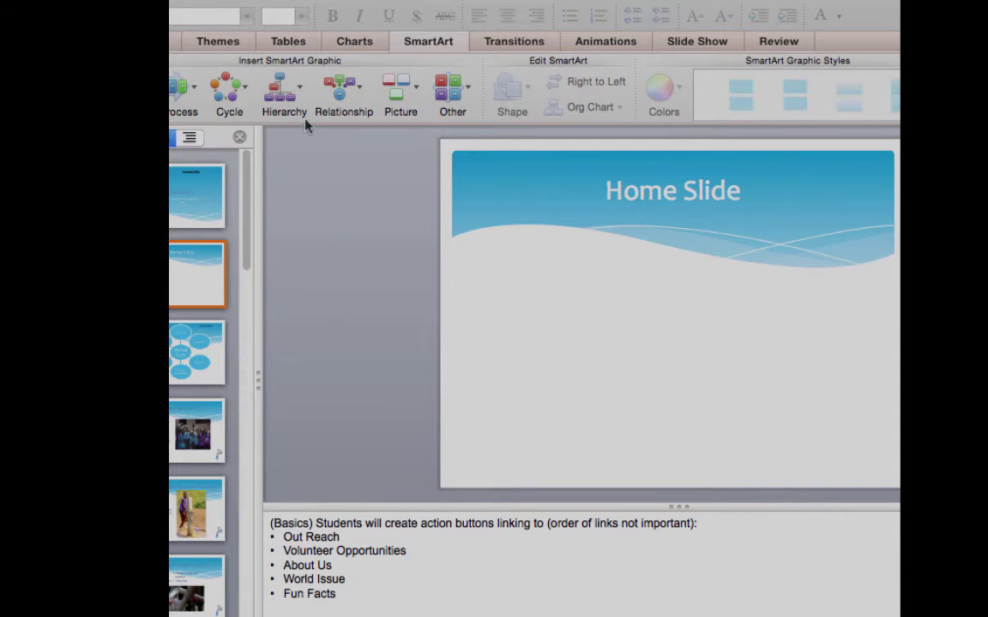
left_click(246, 91)
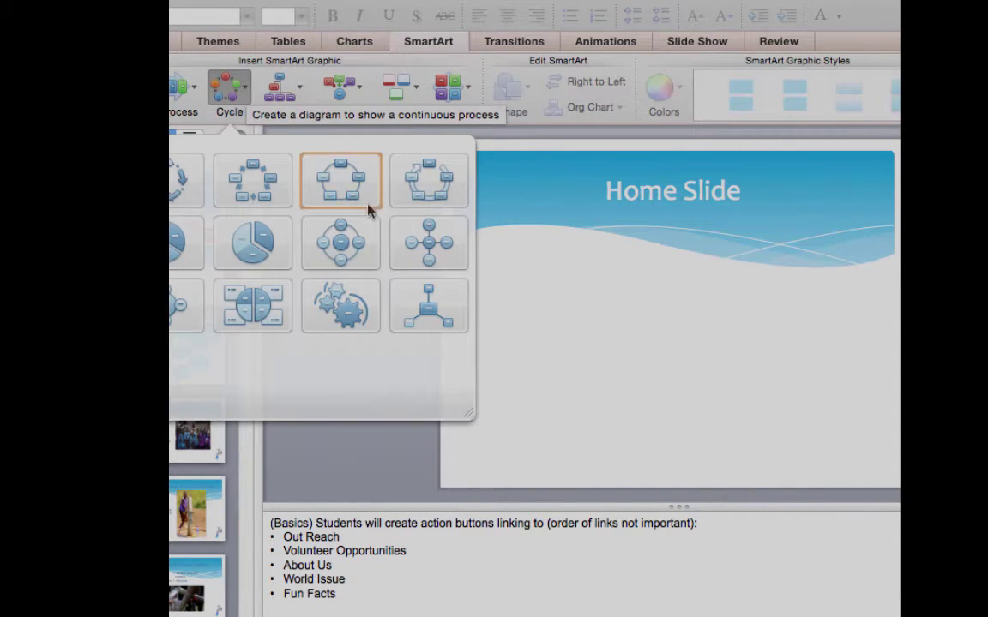
left_click(428, 247)
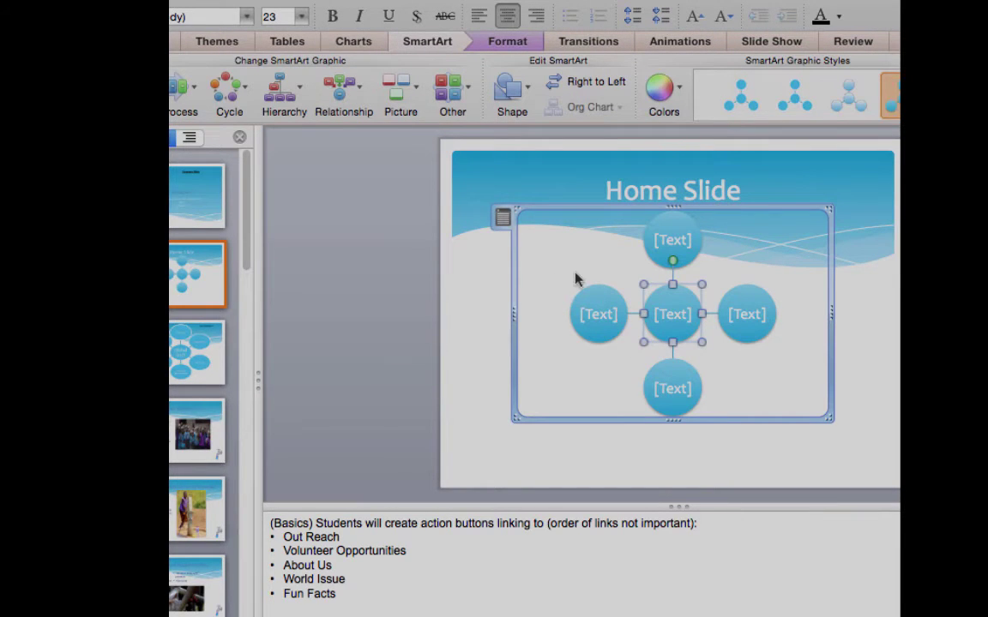
- Clear and delete the Home Slide's title placeholder
left_click(625, 189)
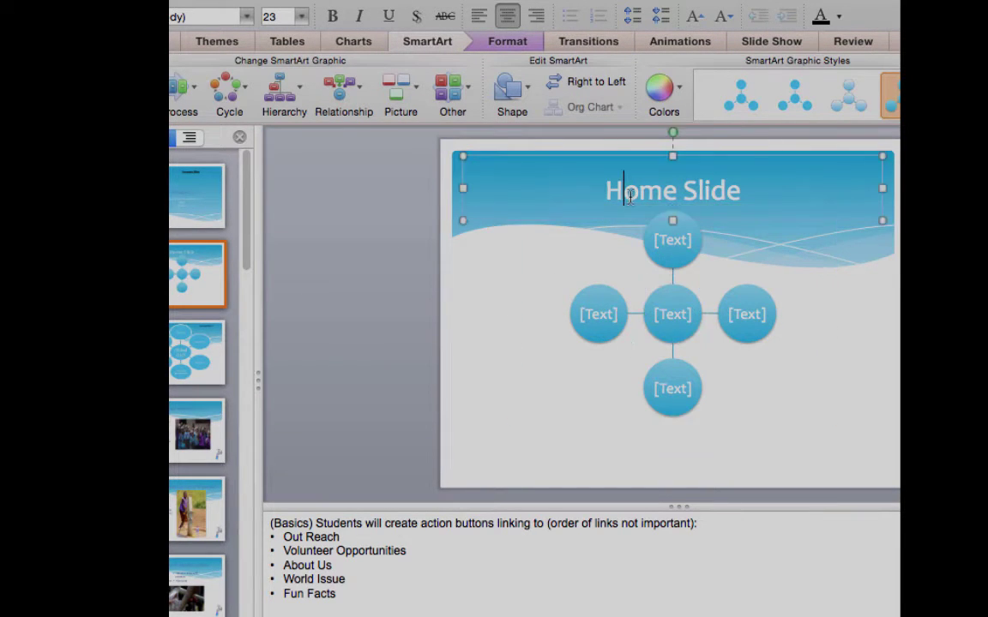
left_click(657, 158)
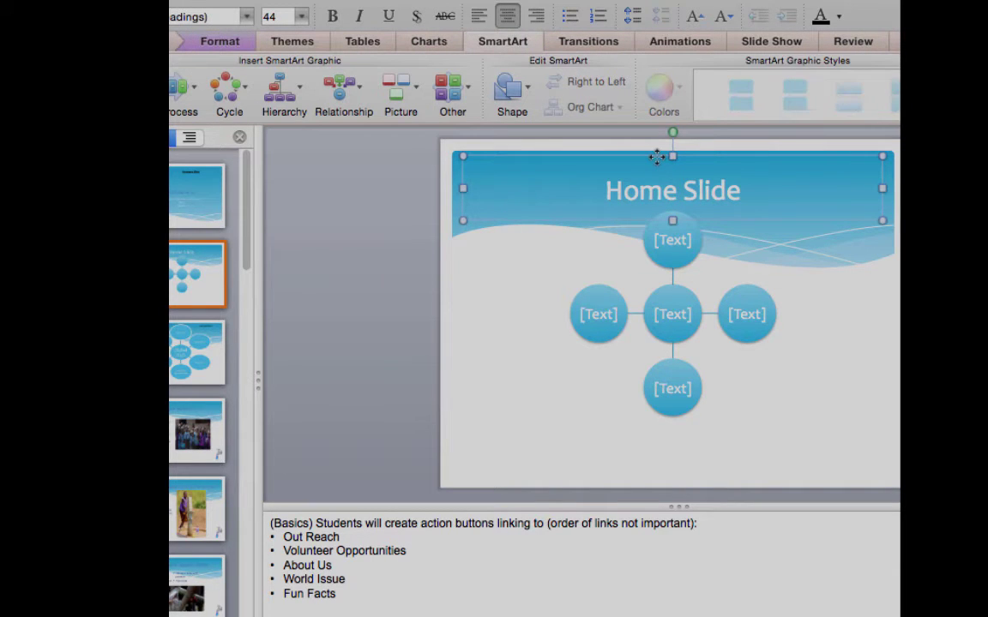
key("Delete")
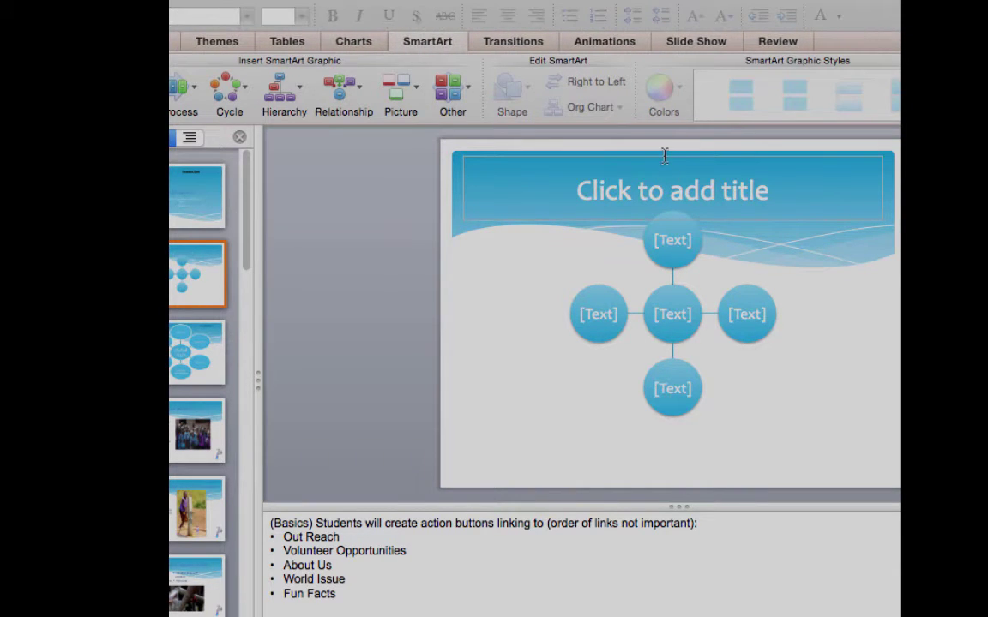
left_click(665, 156)
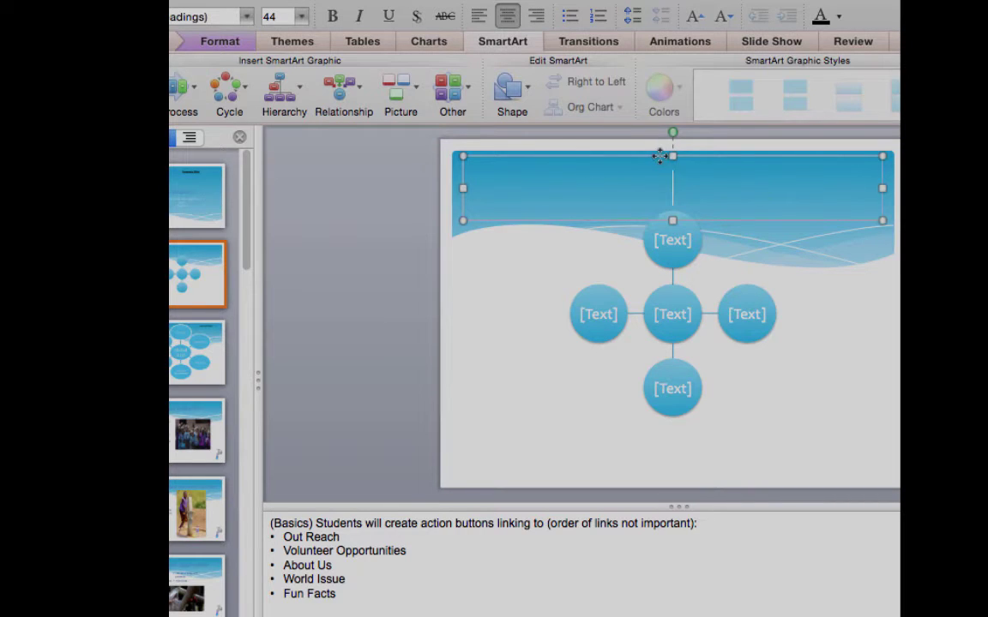
left_click(660, 156)
key("Delete")
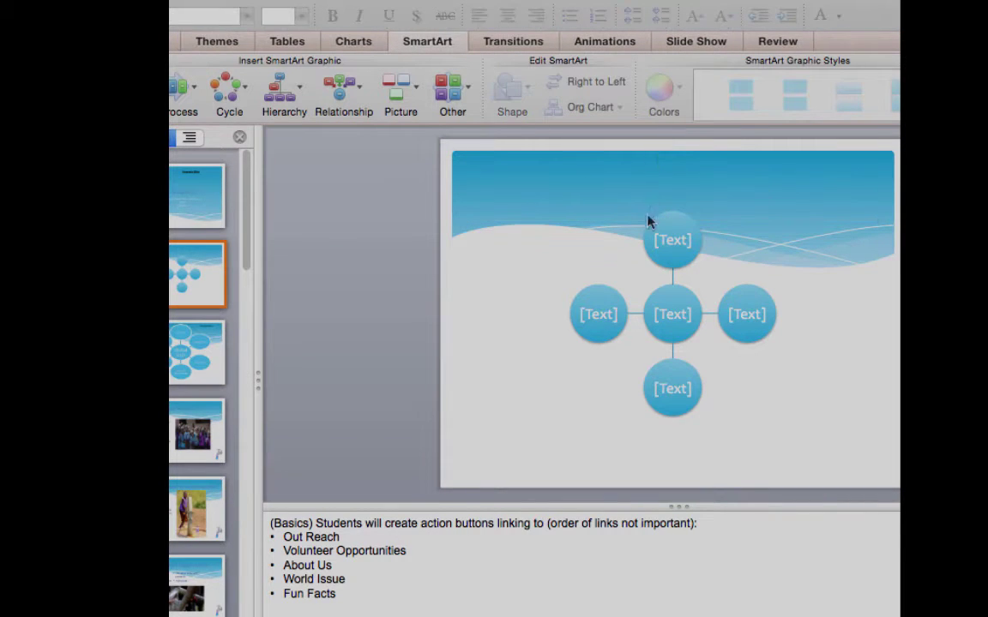
- Move the diagram up-right, enlarge it to about 8.48 x 6.54 in, and label the centre 'American Red Cross'
left_click(667, 237)
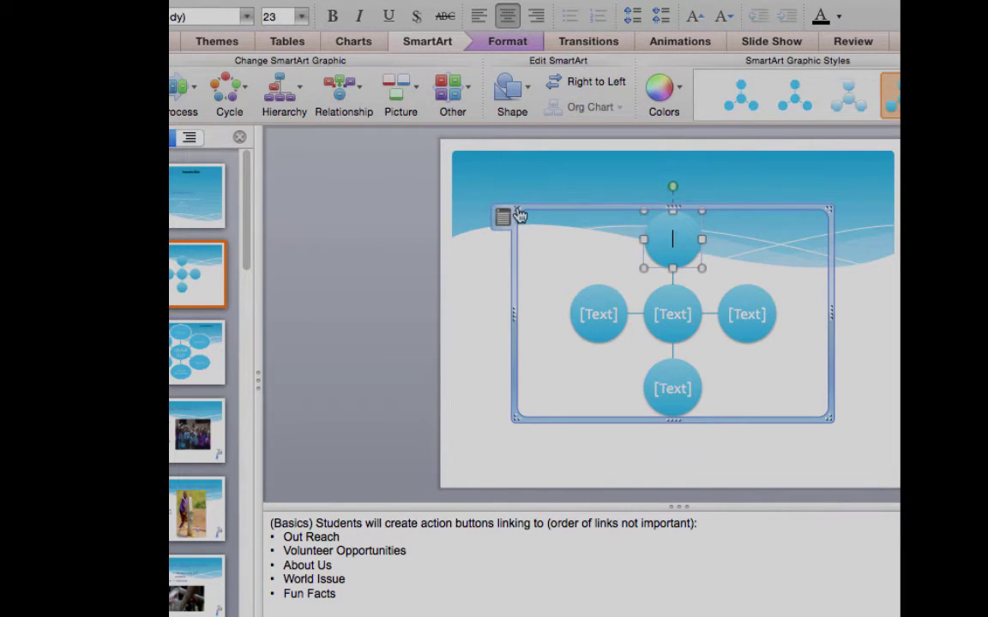
left_click_drag(830, 209, 877, 157)
left_click_drag(563, 367, 477, 465)
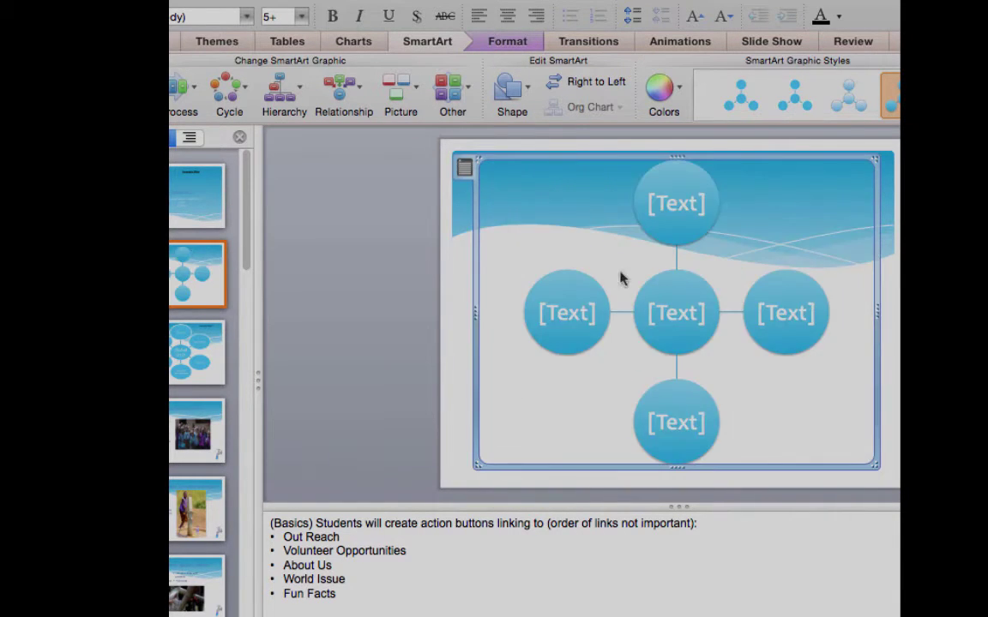
left_click(670, 307)
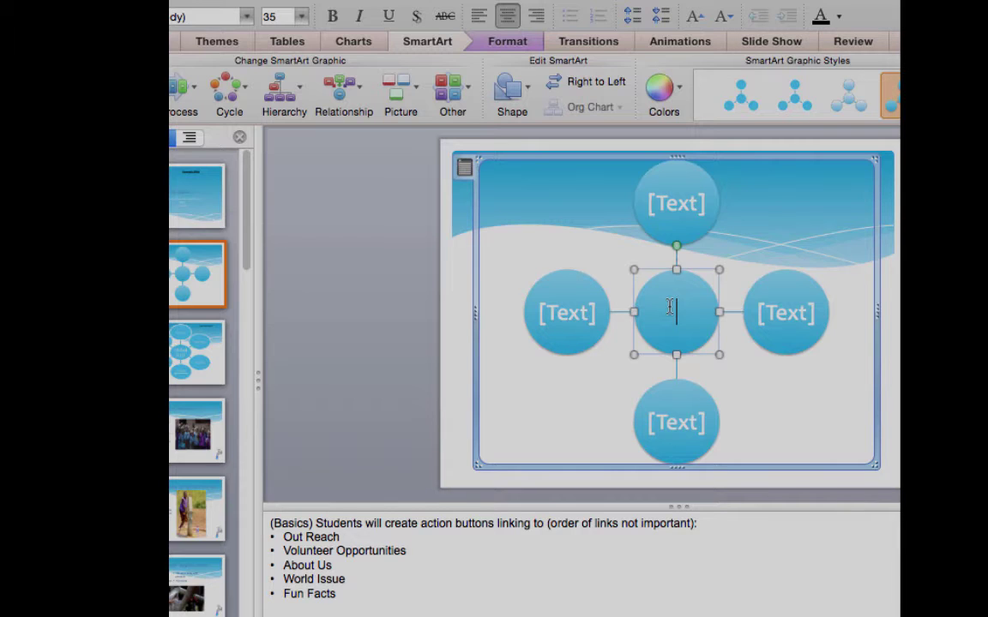
type("American Red Cross")
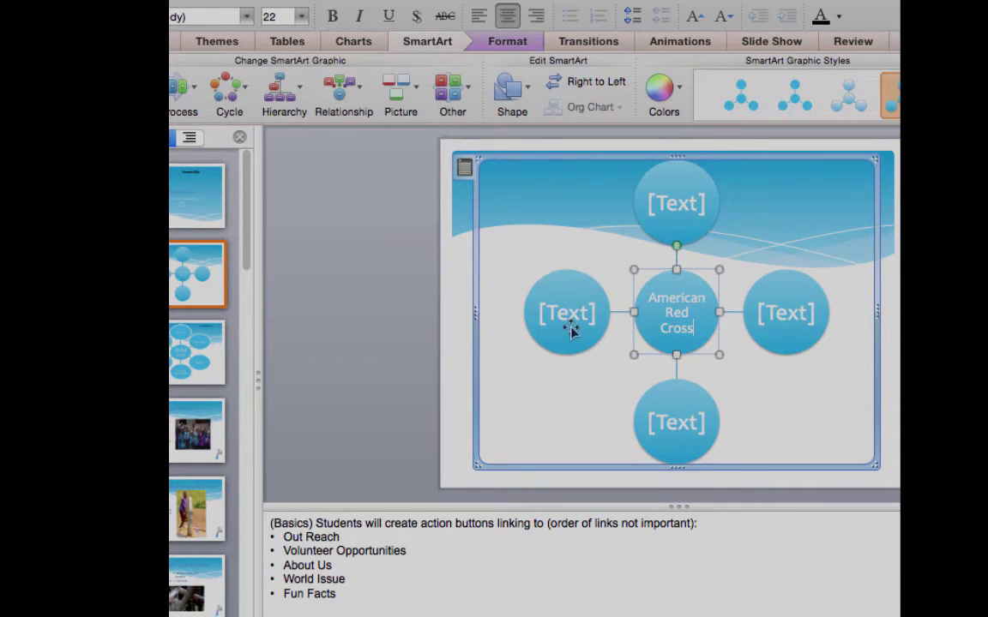
left_click(464, 167)
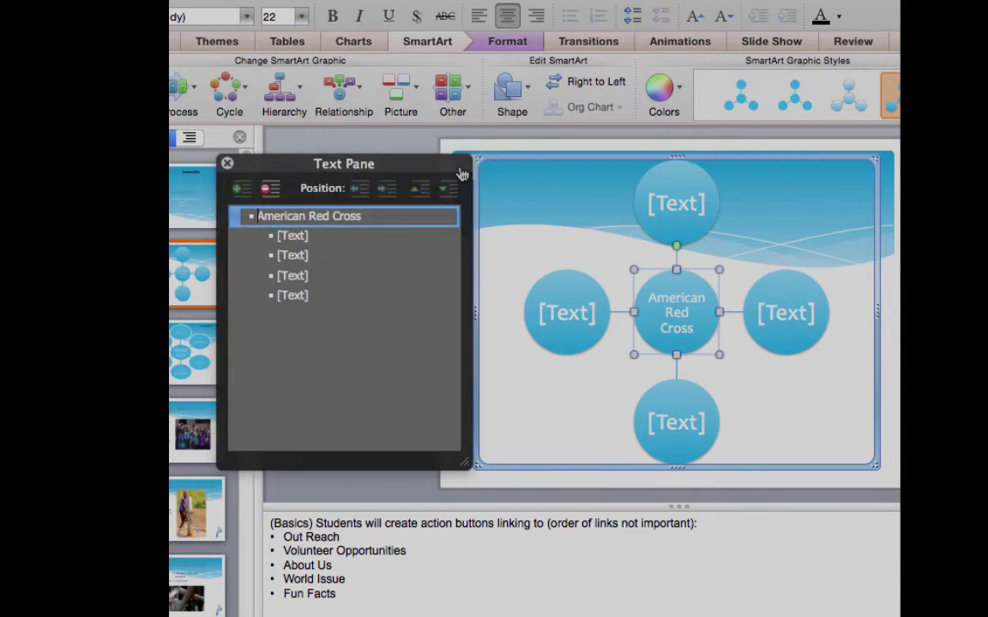
- Label the four outer circles 'My NPO', 'What it does', 'How you can help' and 'My Real World question'
left_click(303, 239)
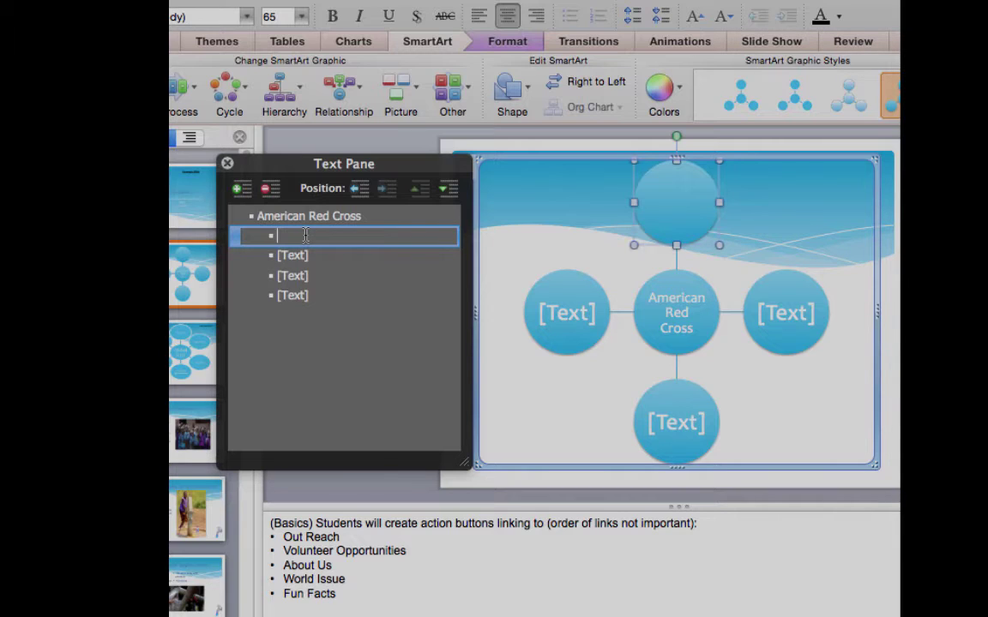
type("My NPO")
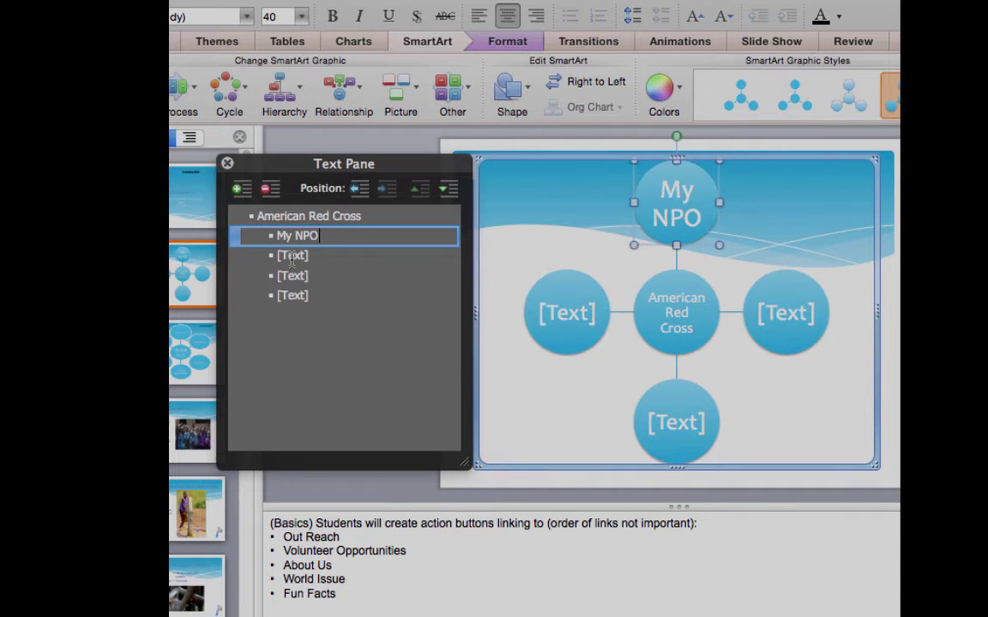
left_click(291, 257)
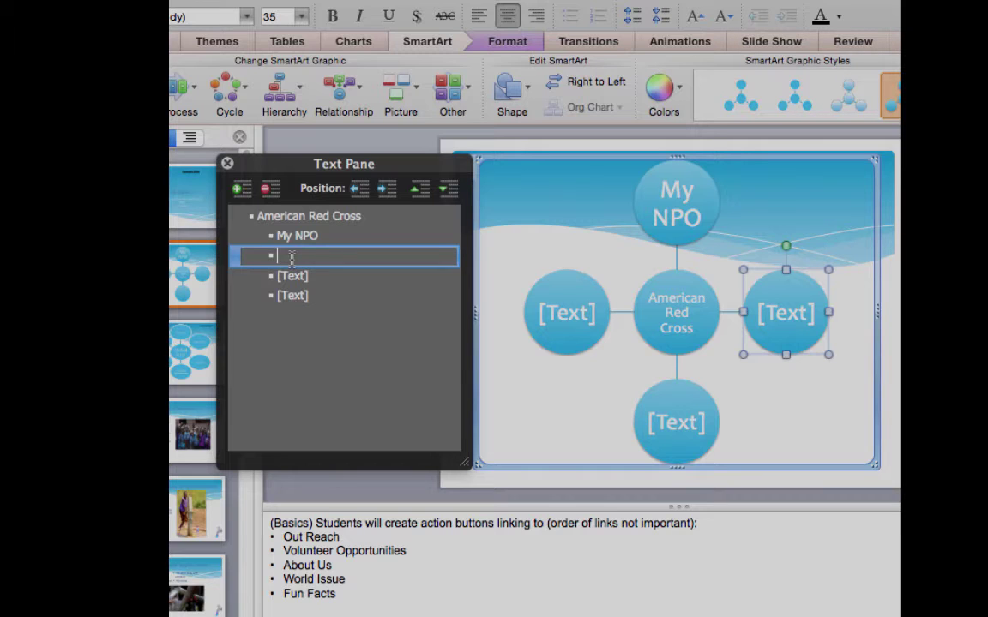
type("What ")
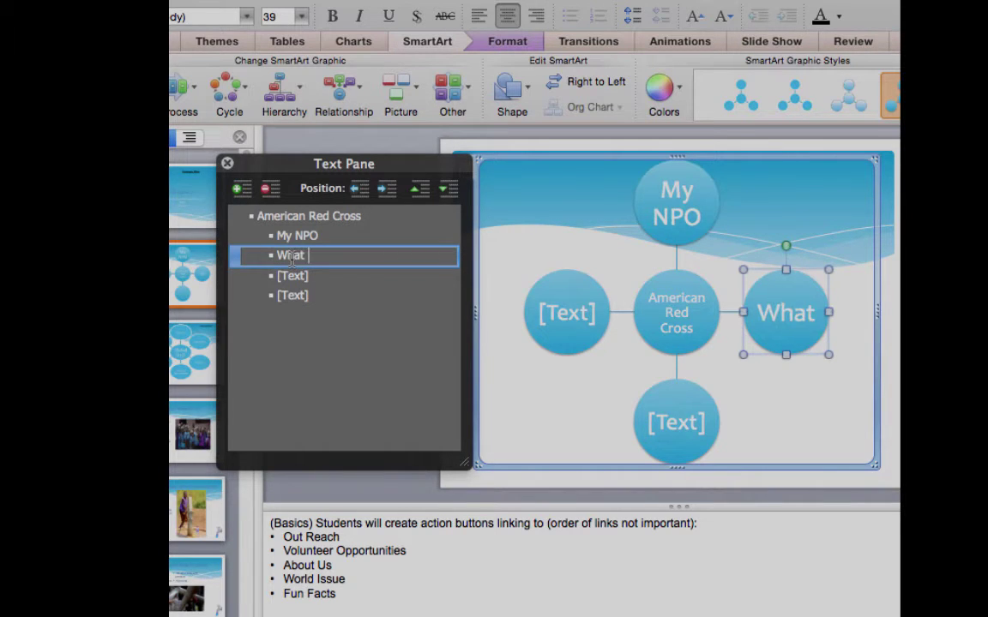
type("it does")
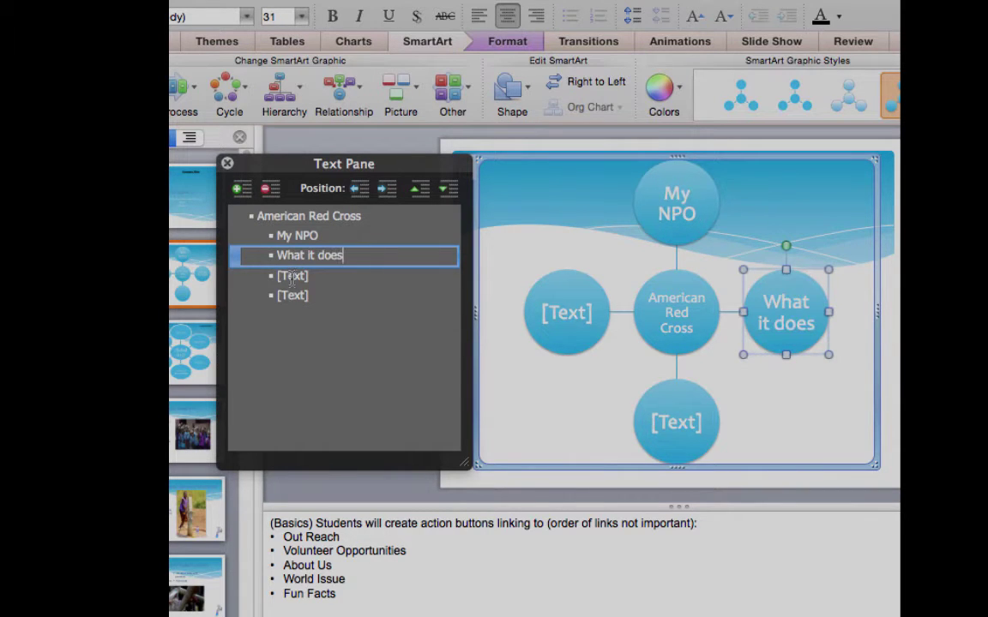
left_click(293, 275)
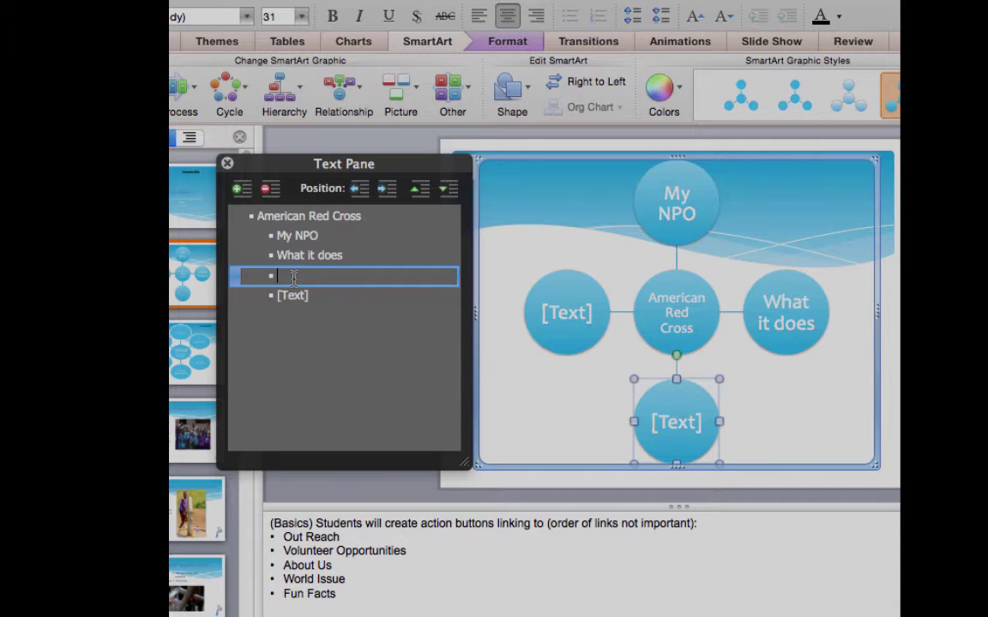
type("Ho")
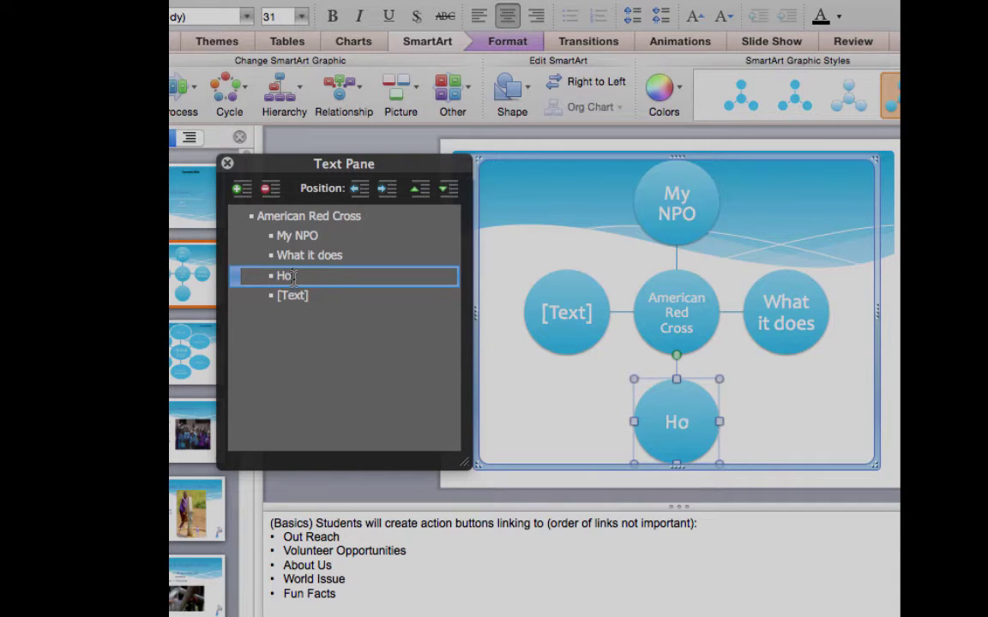
type("w you can help")
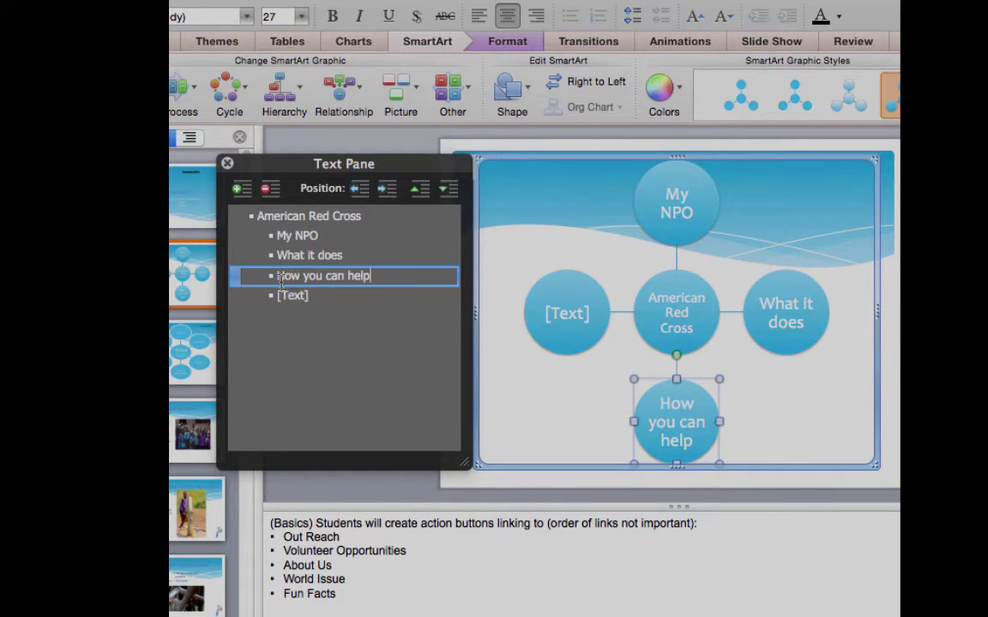
left_click(289, 295)
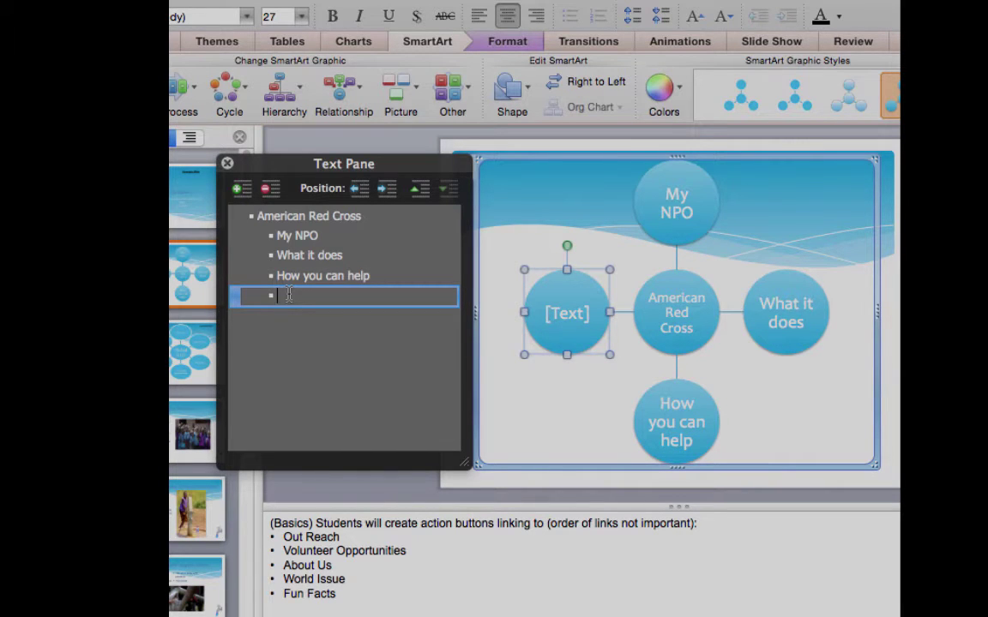
type("My Rea")
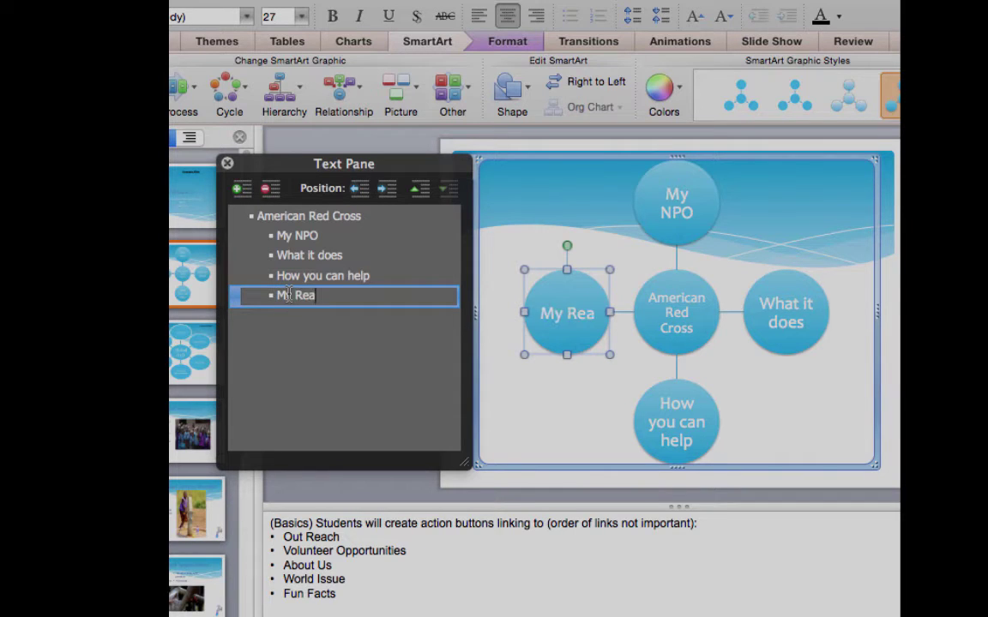
type("l World q")
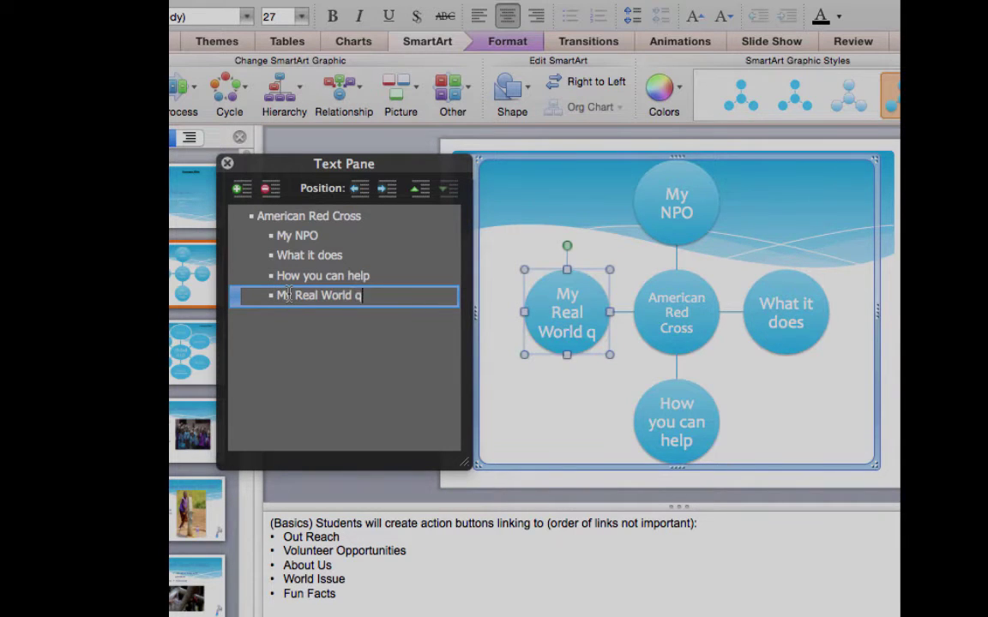
type("uestion")
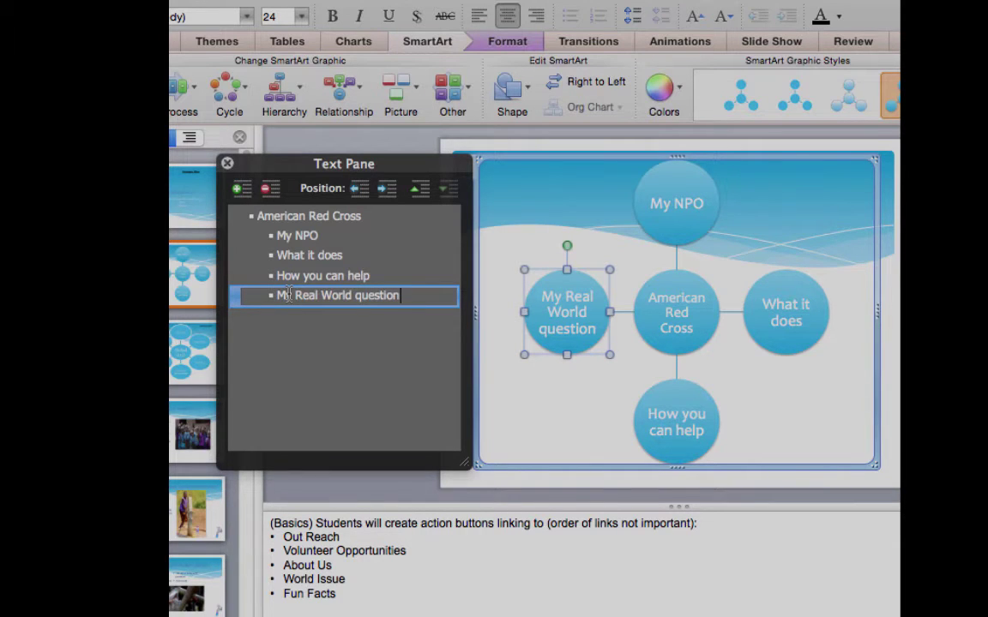
- Add 'Real World Connections' and 'Citations' circles, remove the extra empty bullet, and go to the next slide
key("Return")
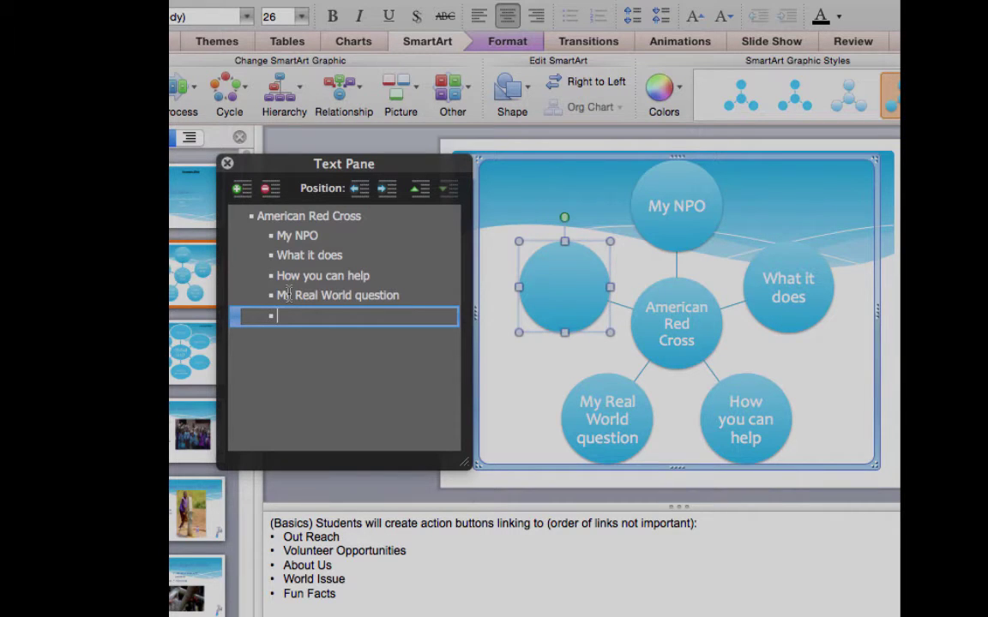
type("Real Wor")
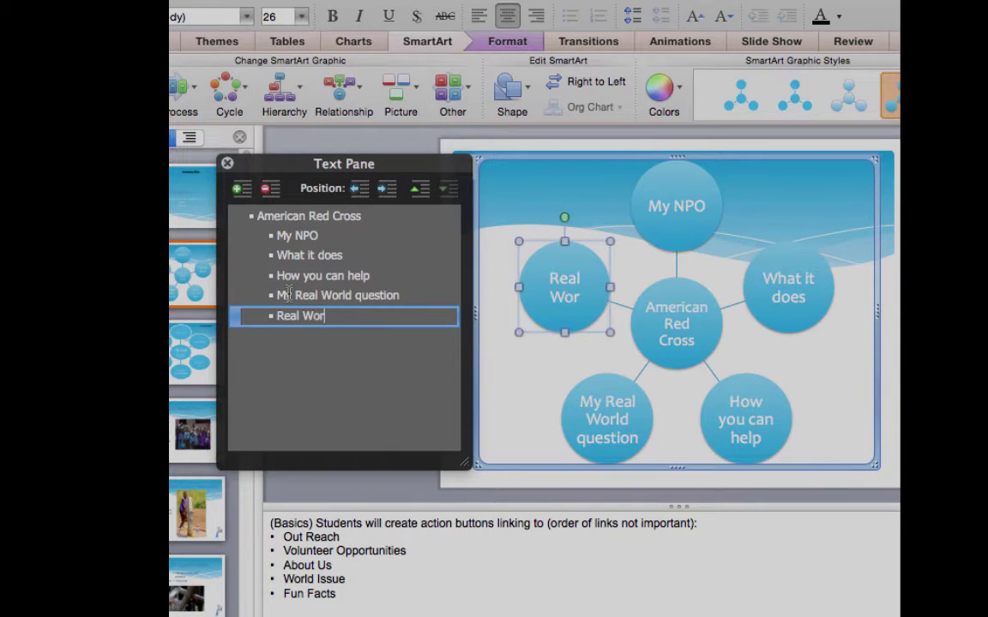
type("ld Connections")
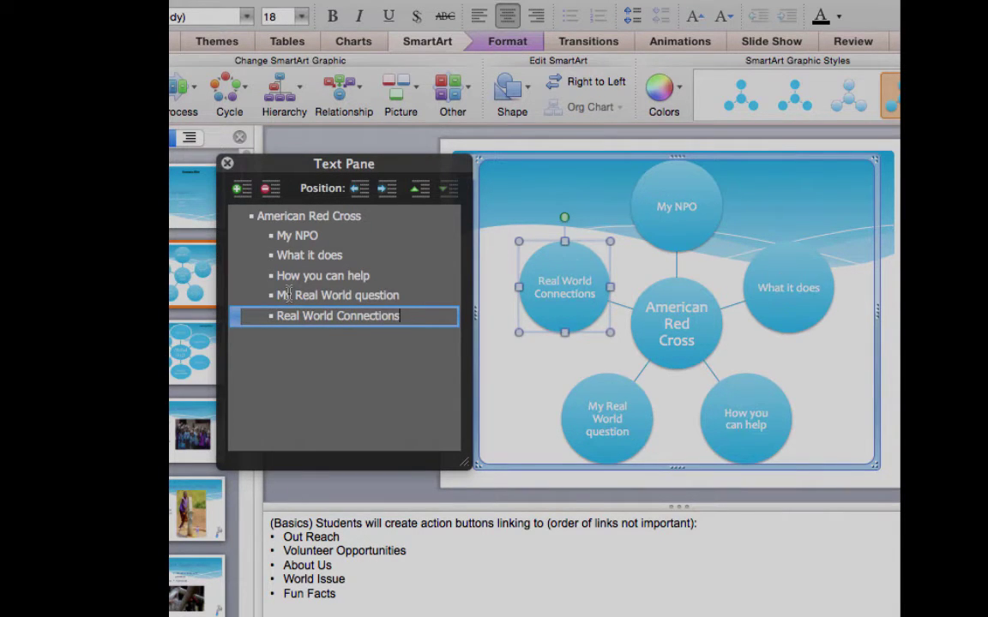
key("Return")
type("Citations")
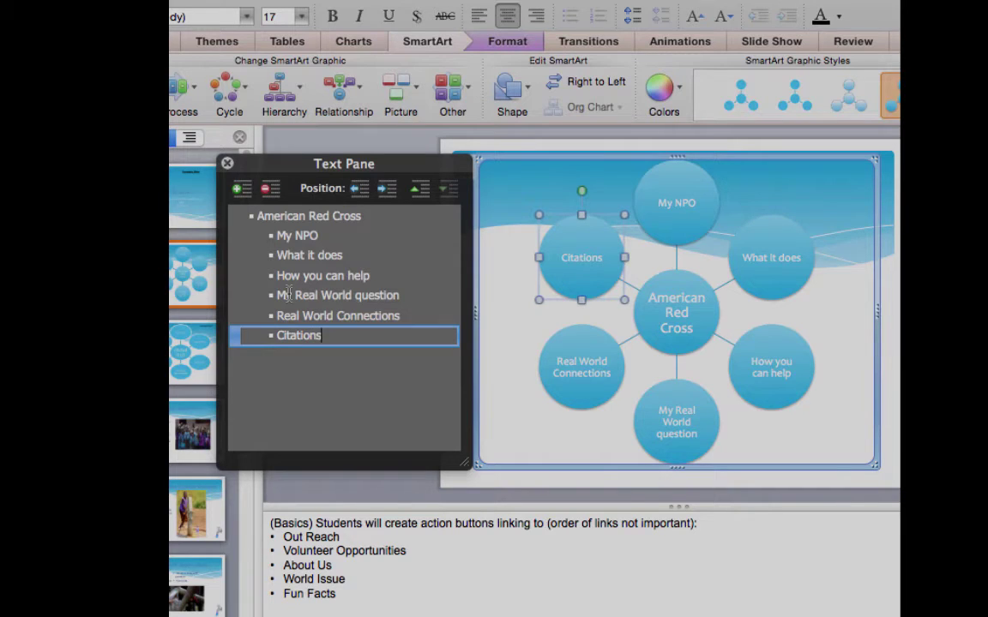
key("Return")
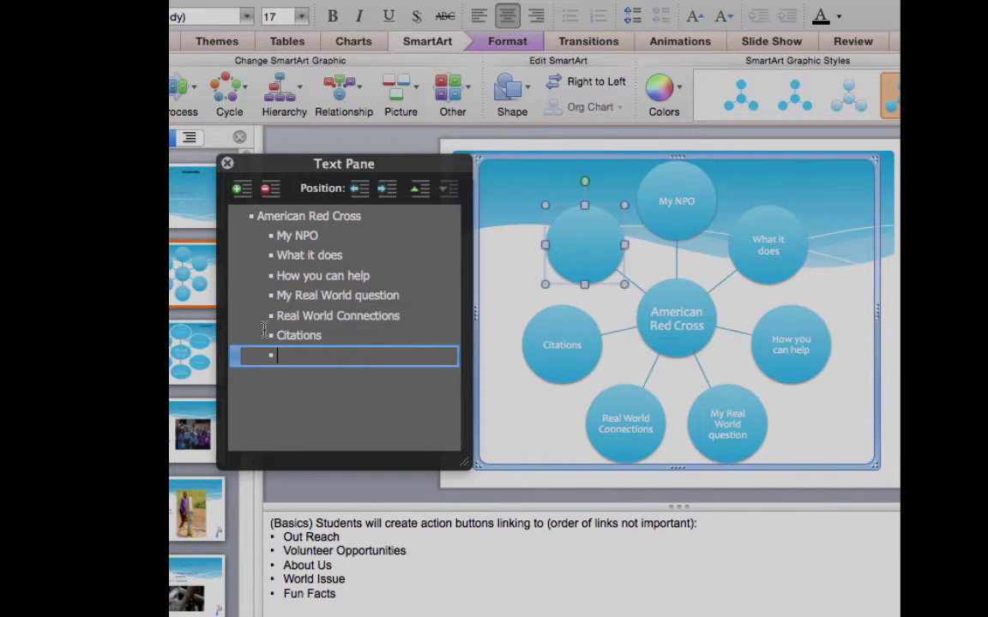
key("shift+Tab")
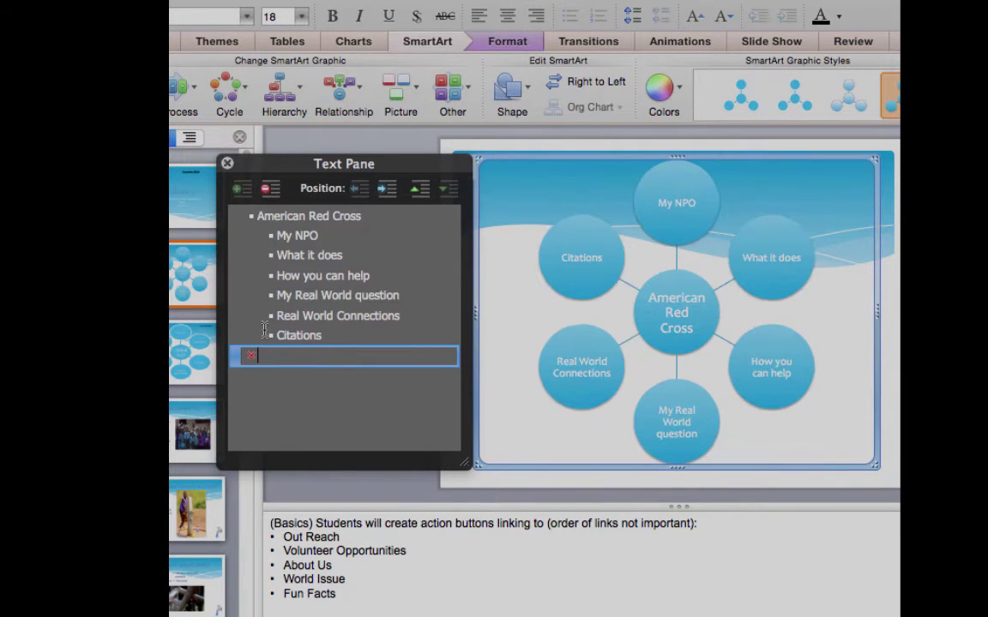
left_click(227, 163)
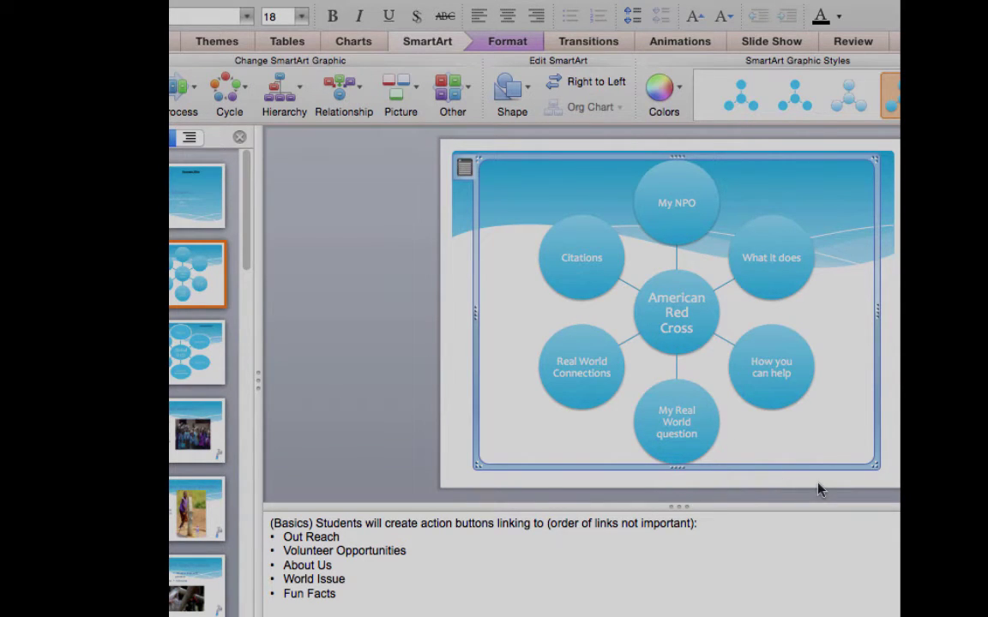
key("Page_Down")
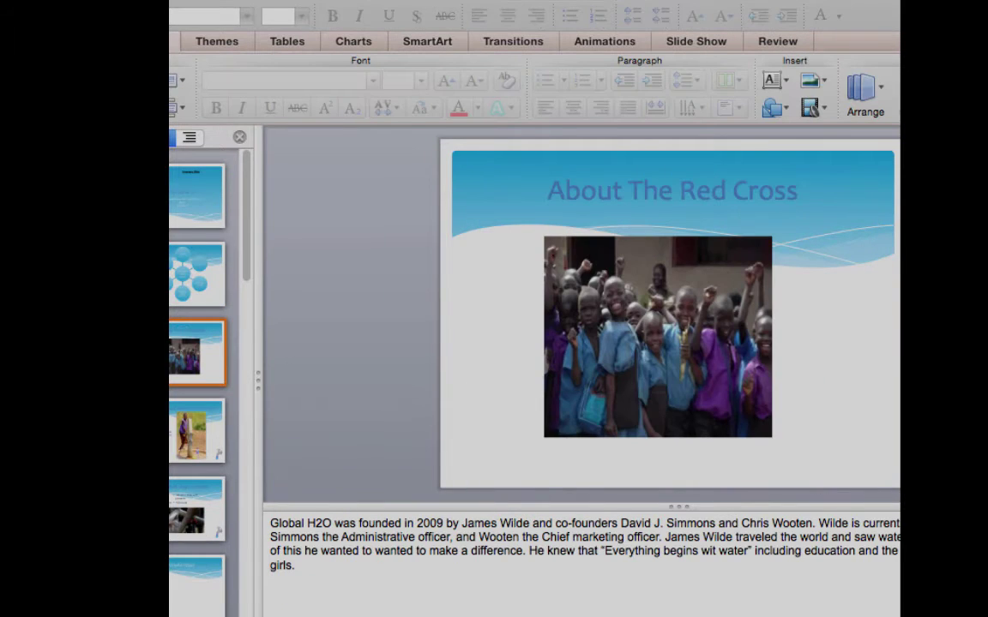
- Insert Red-Cross.jpg from the Desktop and shrink it to about 1.38 inches wide
left_click(309, 2)
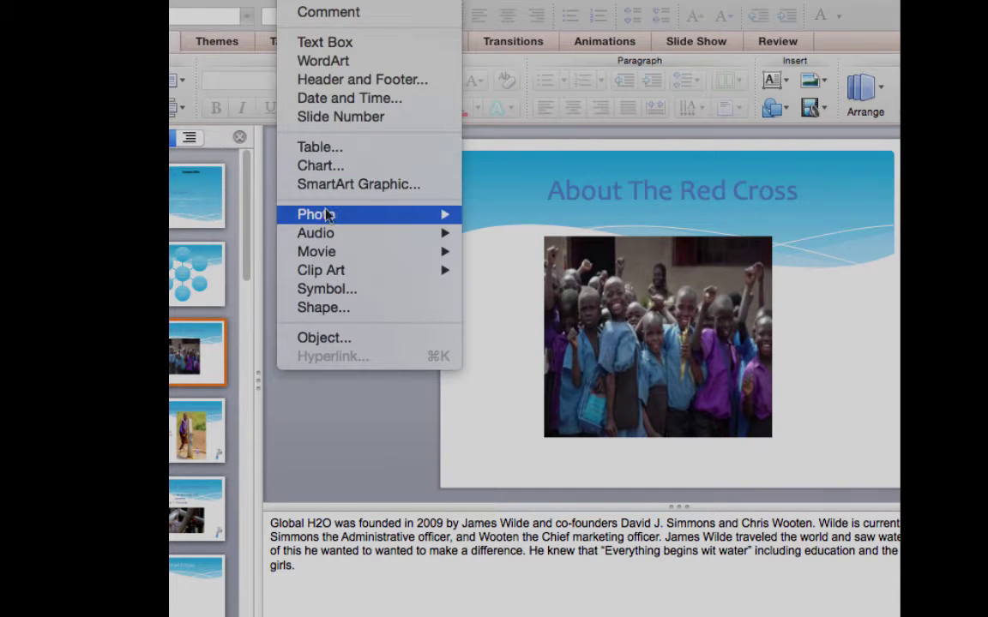
mouse_move(326, 214)
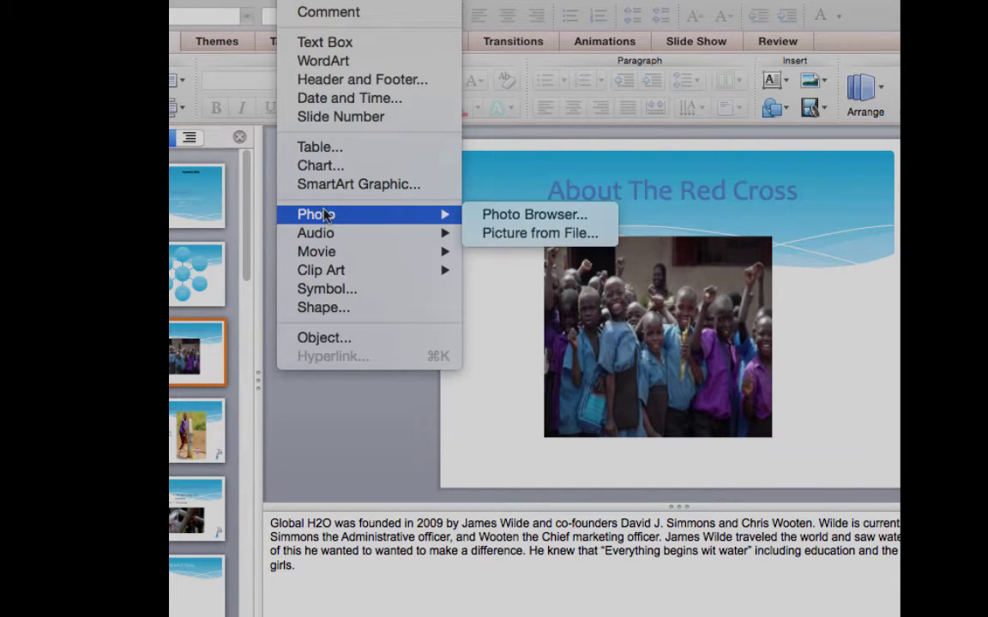
left_click(502, 235)
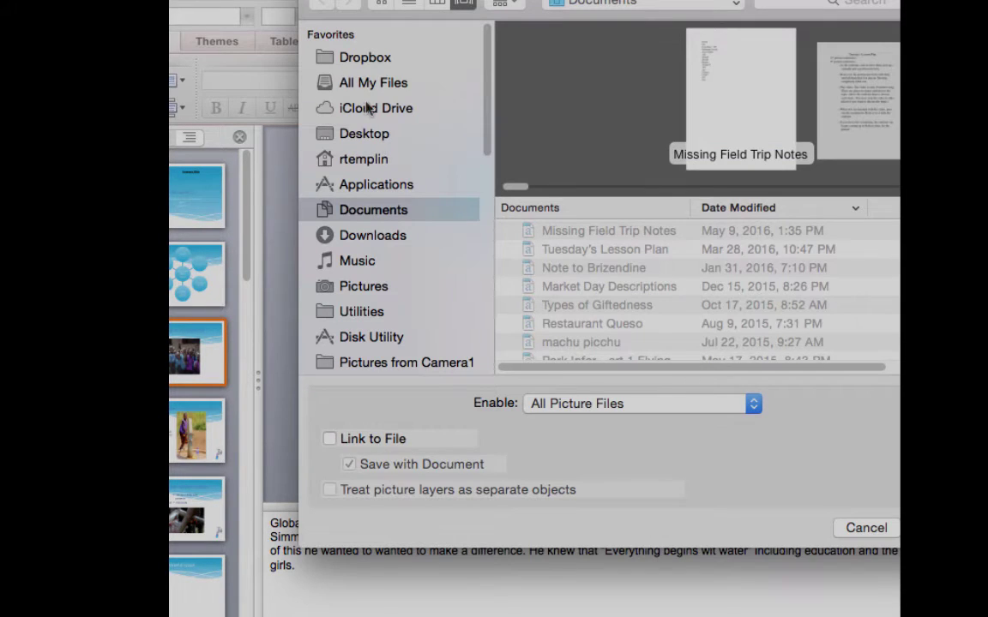
left_click(367, 136)
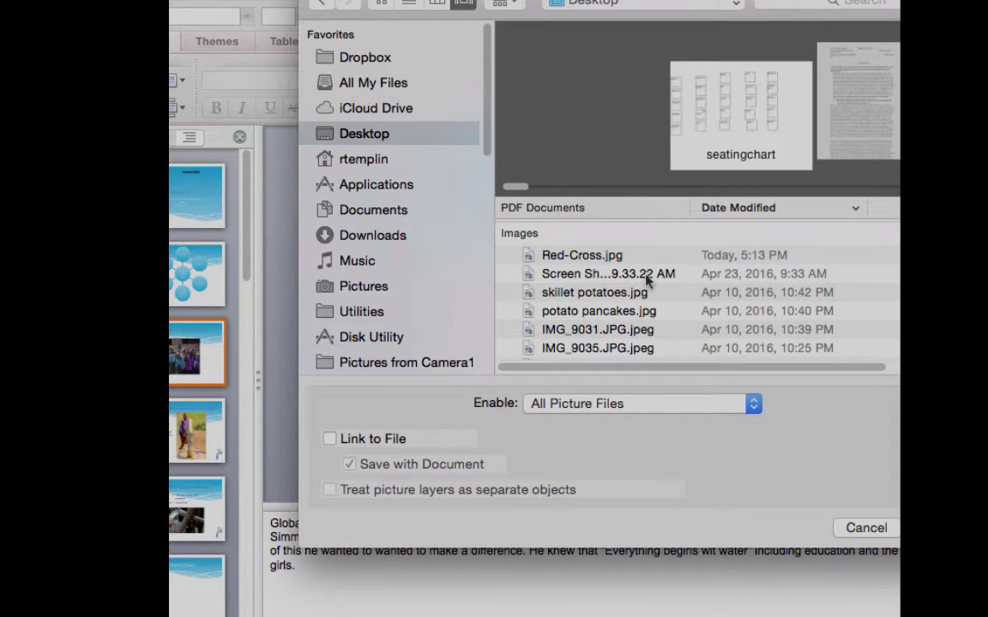
left_click(599, 256)
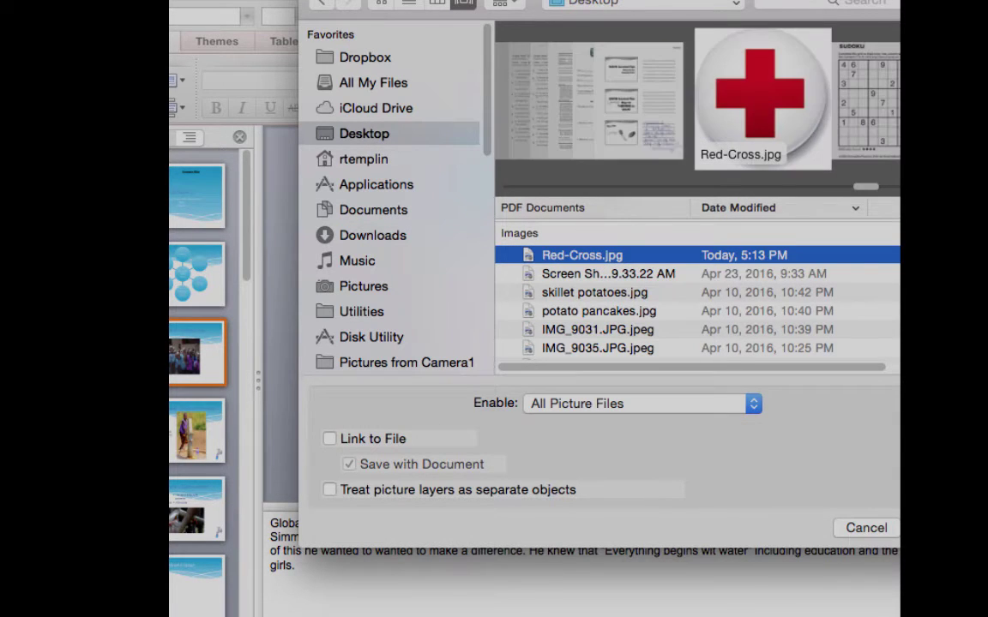
key("Return")
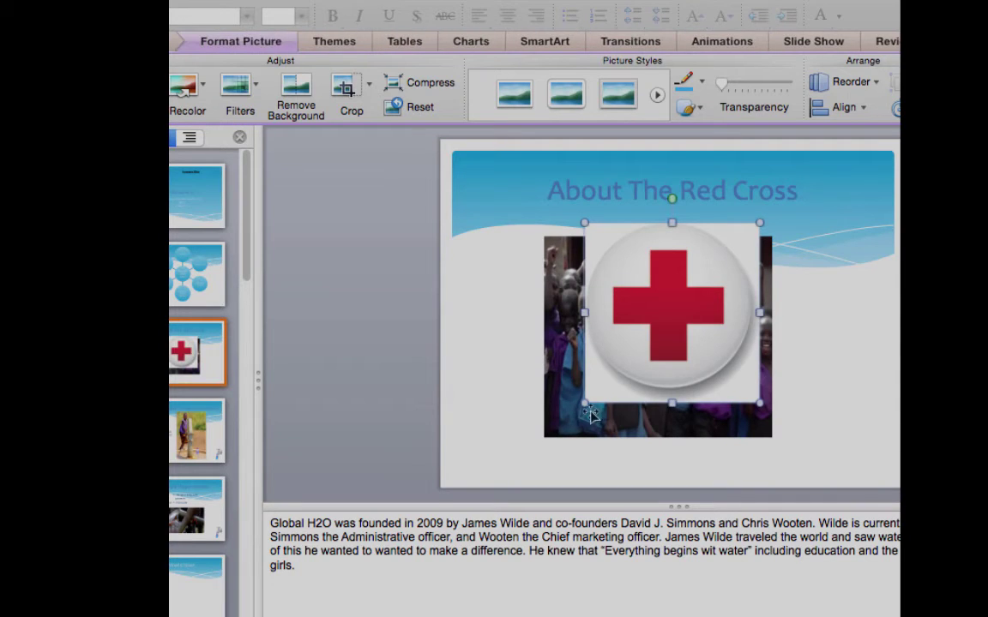
left_click_drag(585, 403, 849, 441)
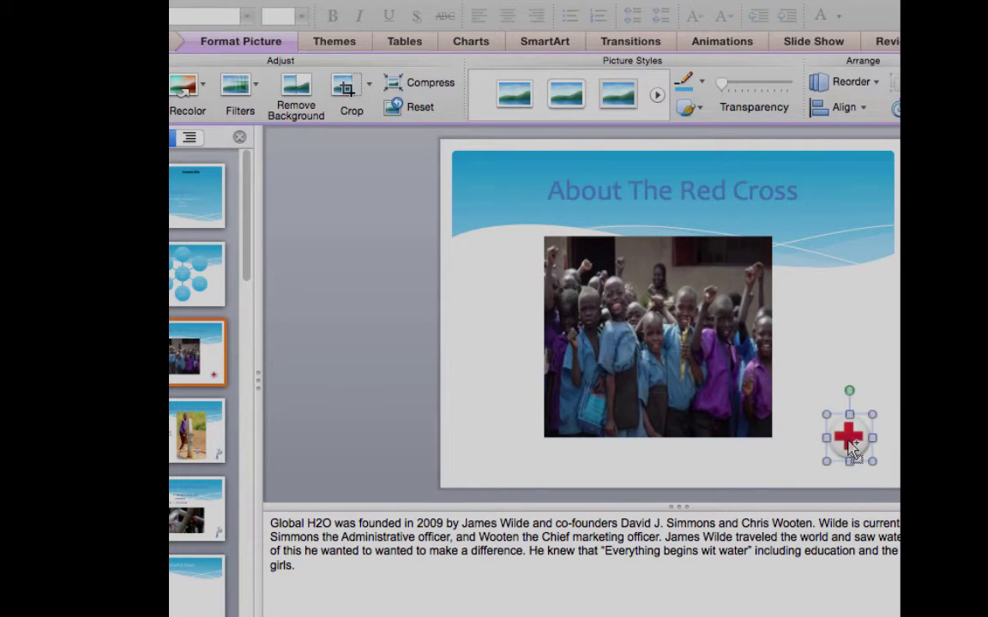
- Open the Red Cross logo's hyperlink settings with Cmd+K, cancel them, and open the Insert menu
right_click(849, 446)
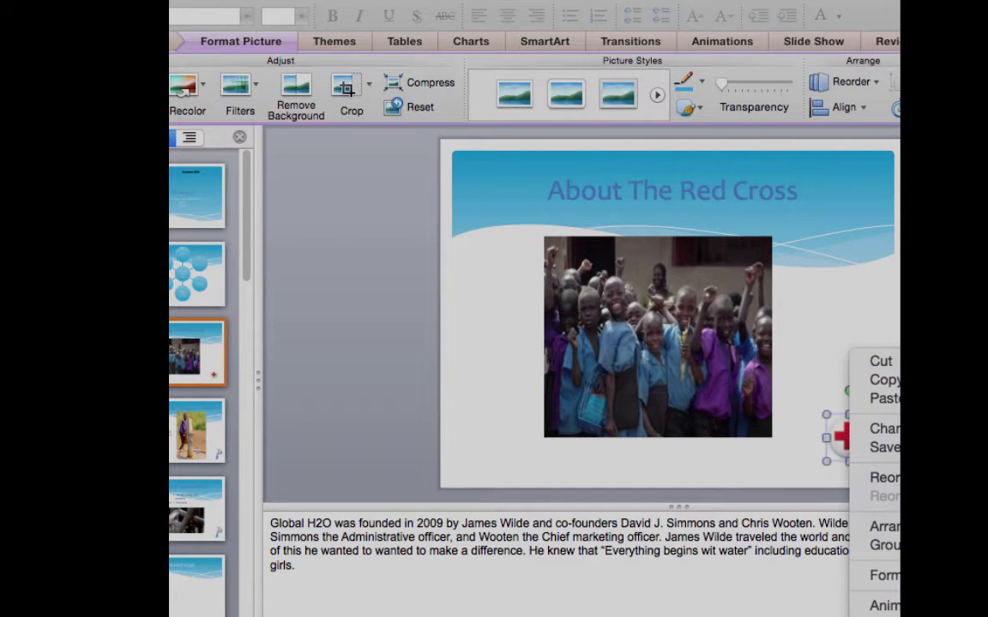
key("super+k")
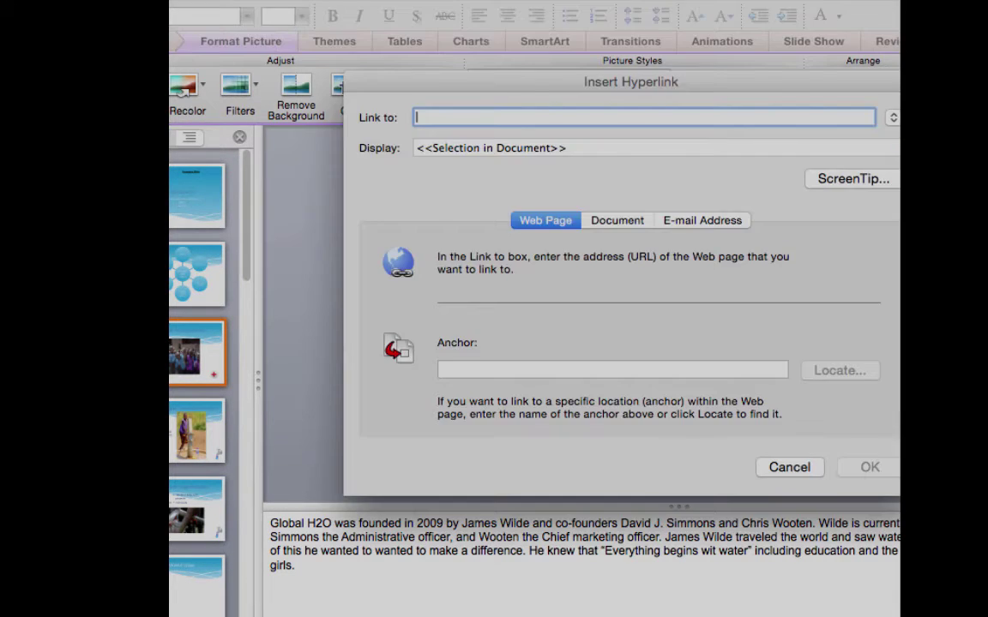
key("Escape")
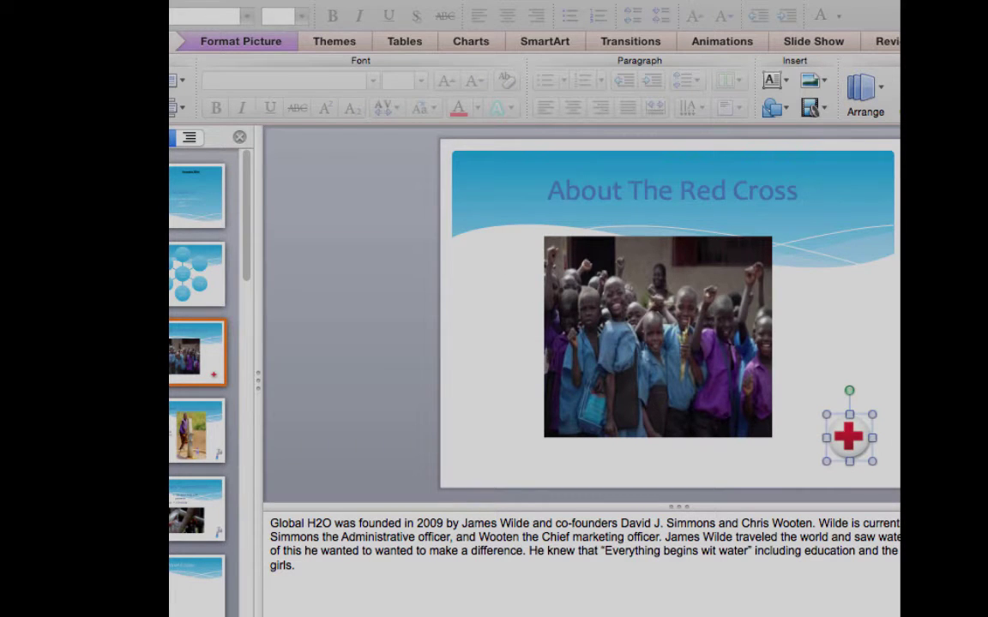
left_click(300, 2)
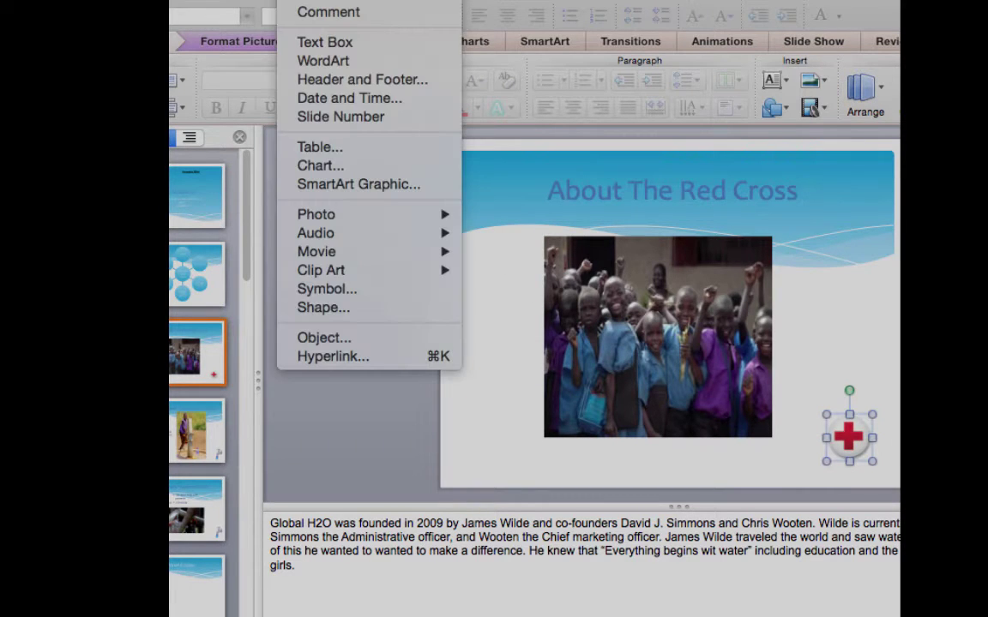
- Hyperlink the Red Cross picture to '2. Slide 2' using the Document tab's Slide Titles list
left_click(319, 358)
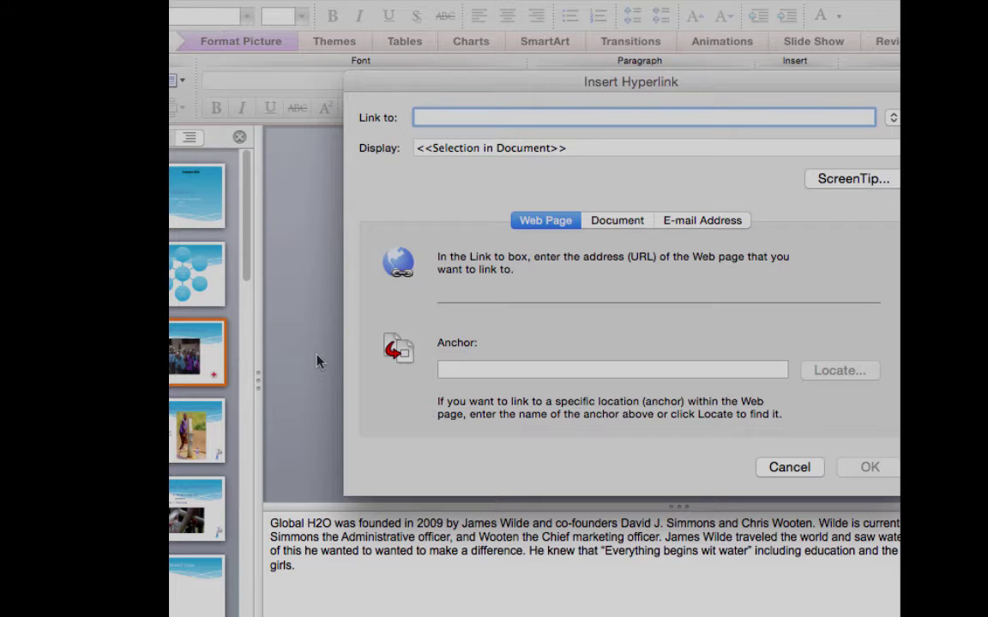
left_click(615, 221)
left_click(823, 373)
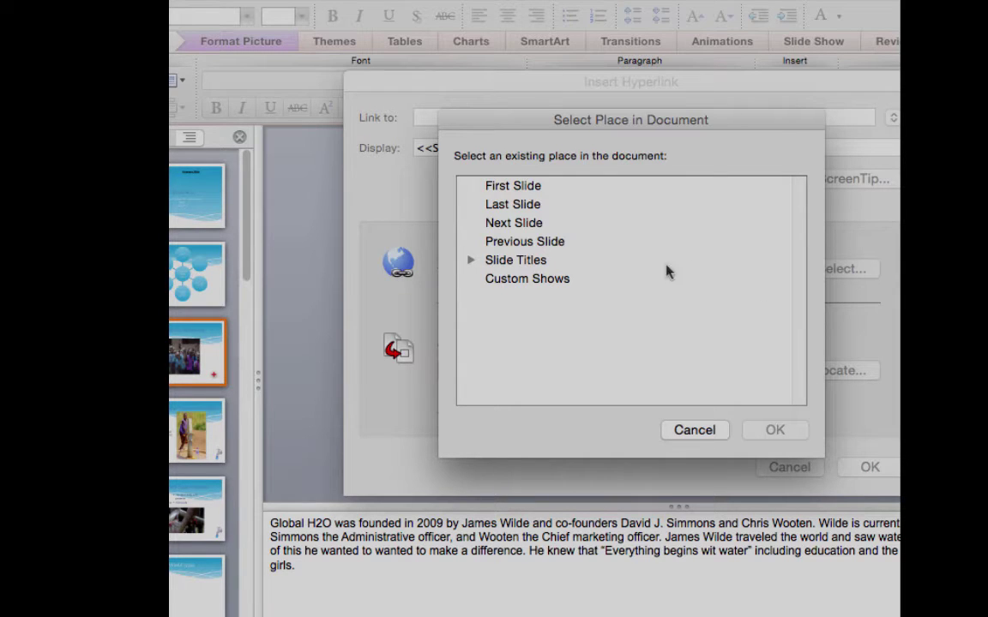
left_click(469, 260)
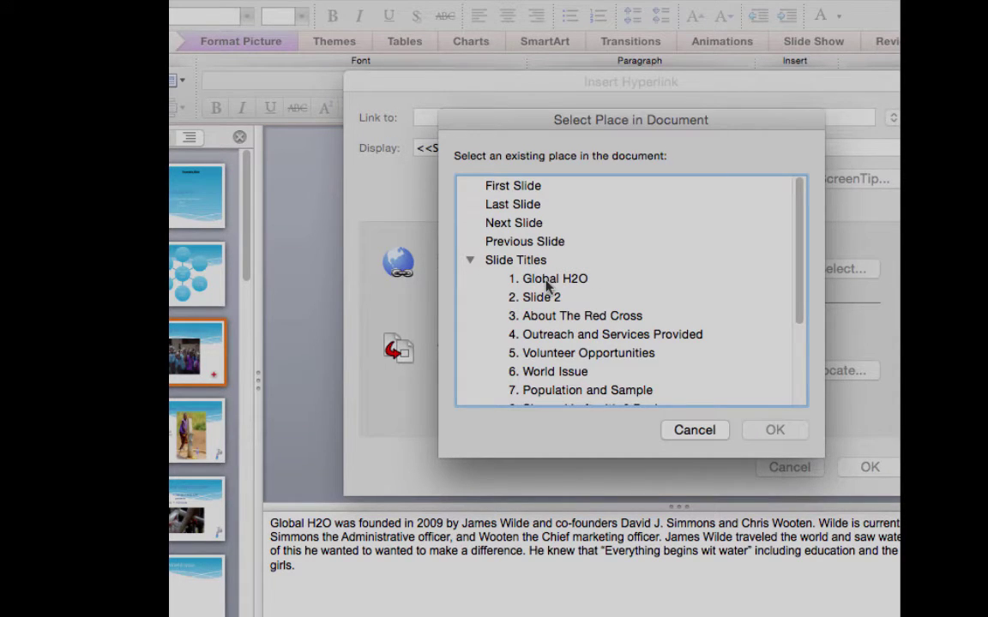
left_click(532, 304)
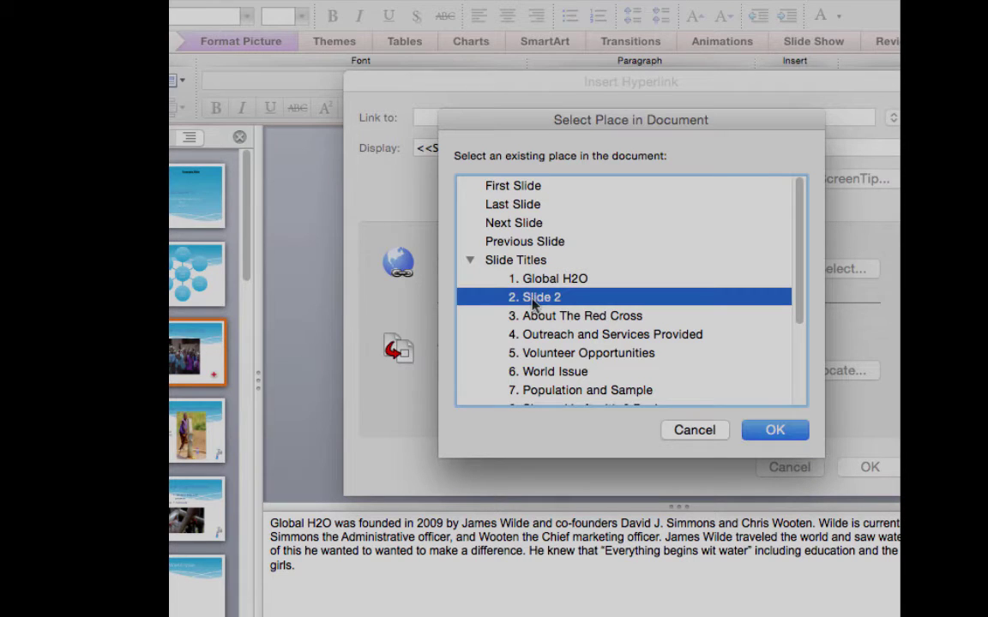
left_click(769, 432)
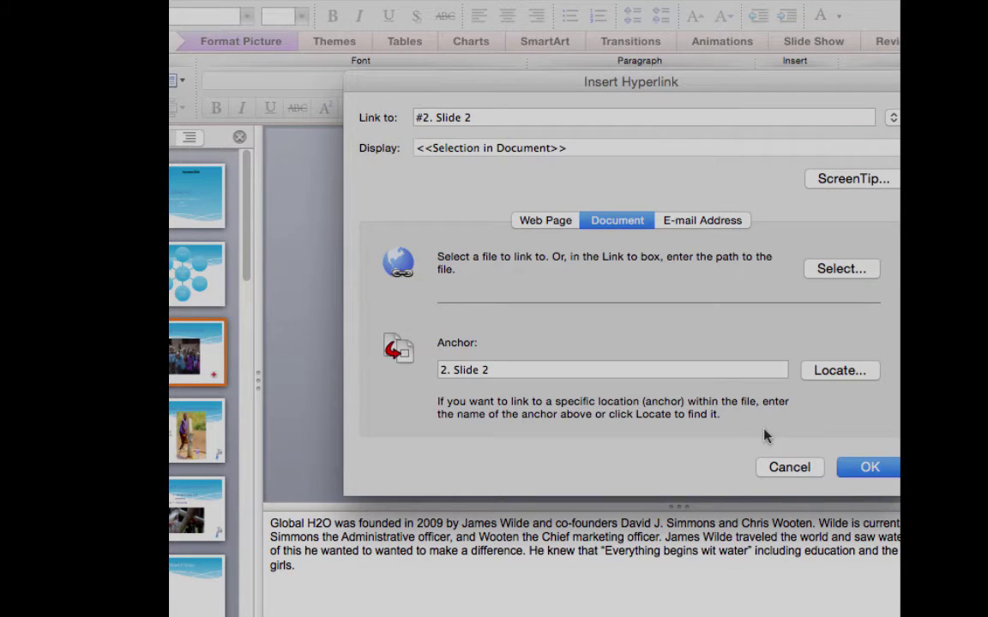
left_click(870, 466)
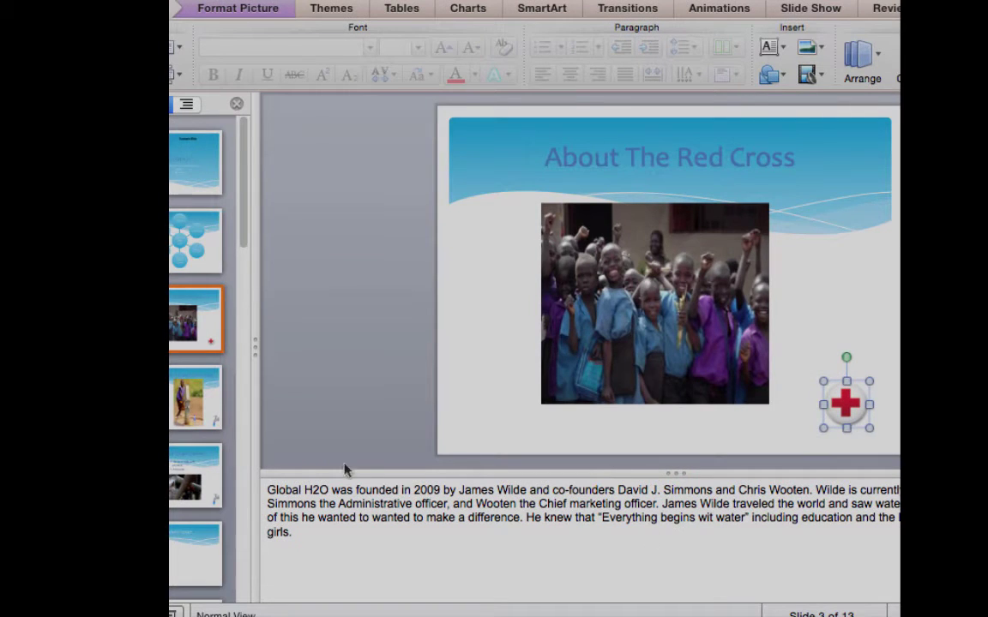
- Run the slide show, follow the Red Cross link to the topics slide, then exit and select slide 3
left_click(174, 614)
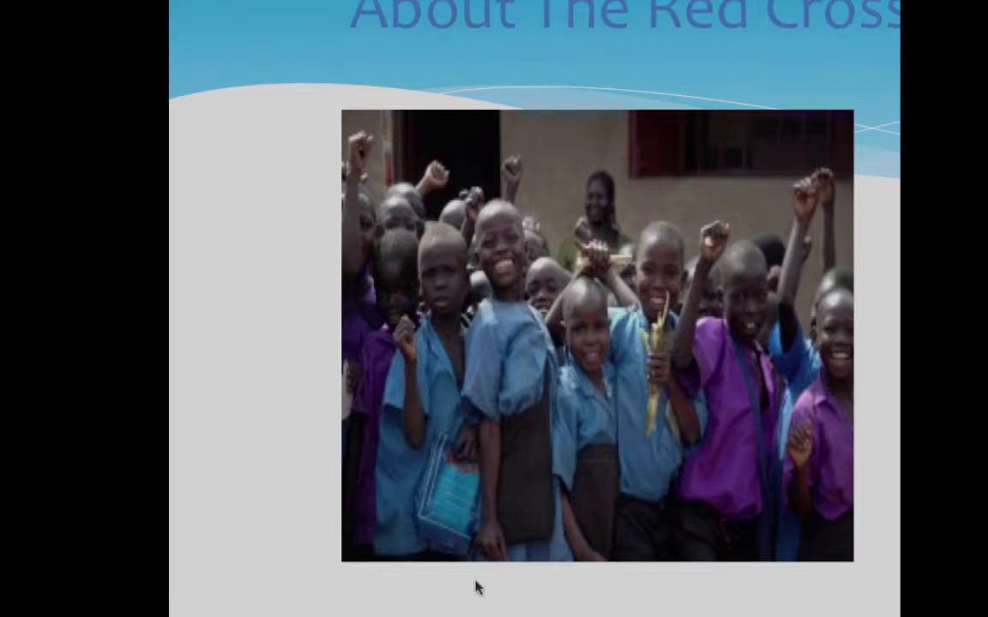
key("Right")
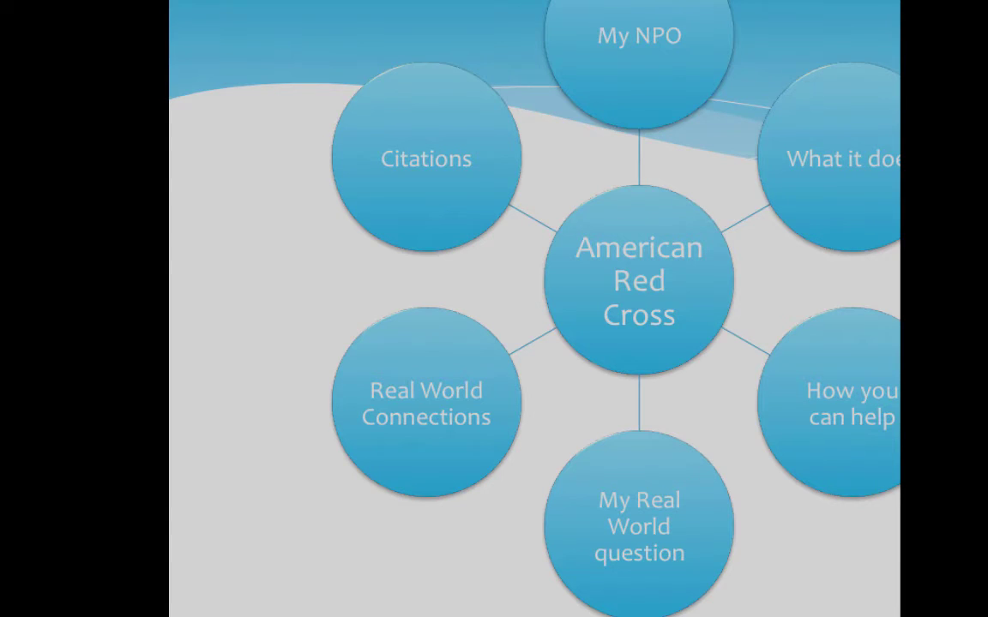
key("Escape")
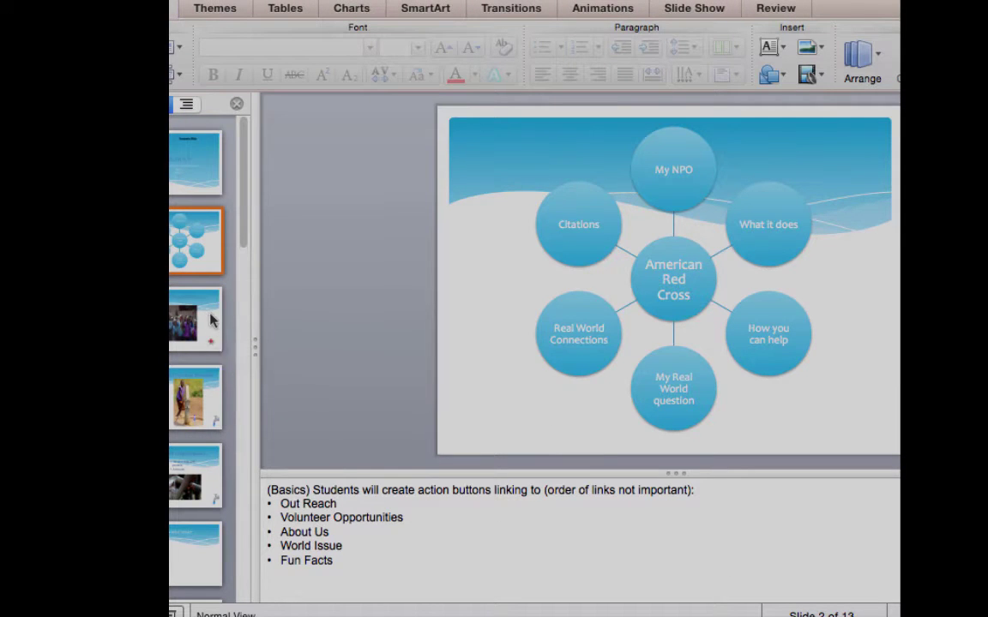
left_click(206, 341)
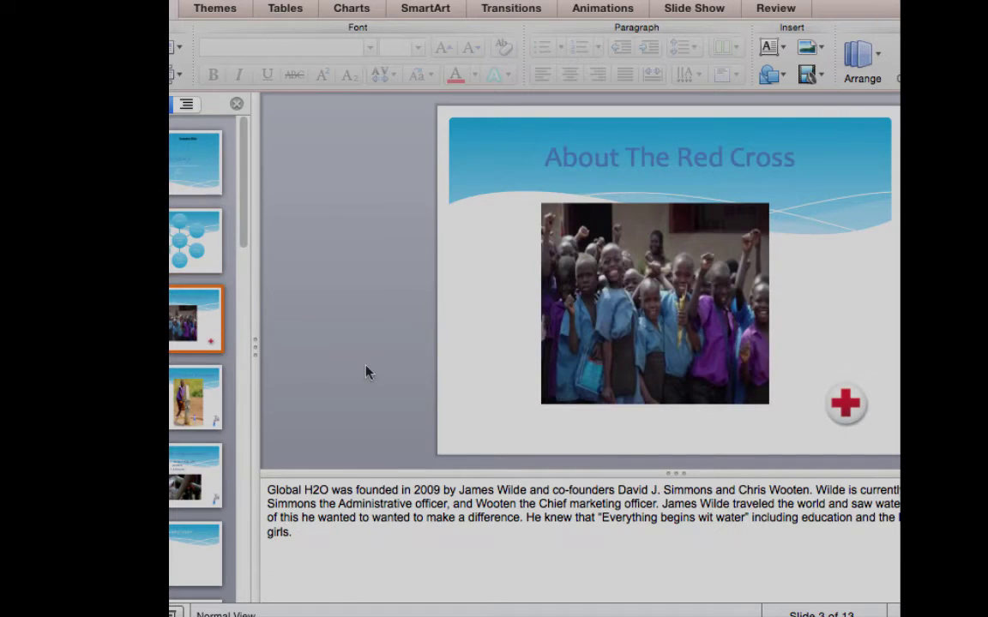
- Copy the Red Cross and replace the faucet icons on Outreach and Volunteer Opportunities with it
left_click(836, 387)
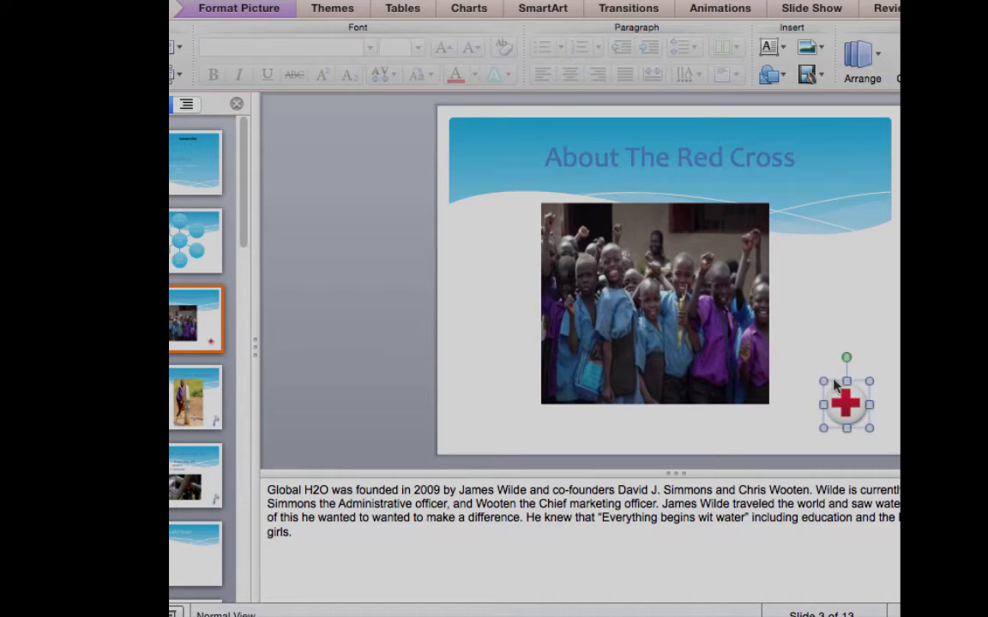
left_click(197, 377)
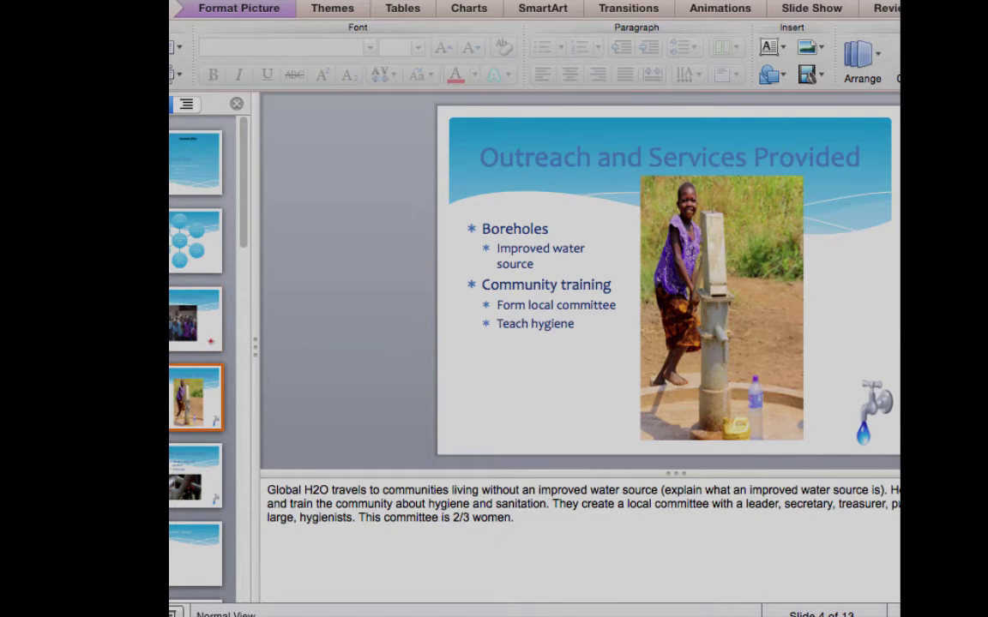
left_click(876, 408)
key("Delete")
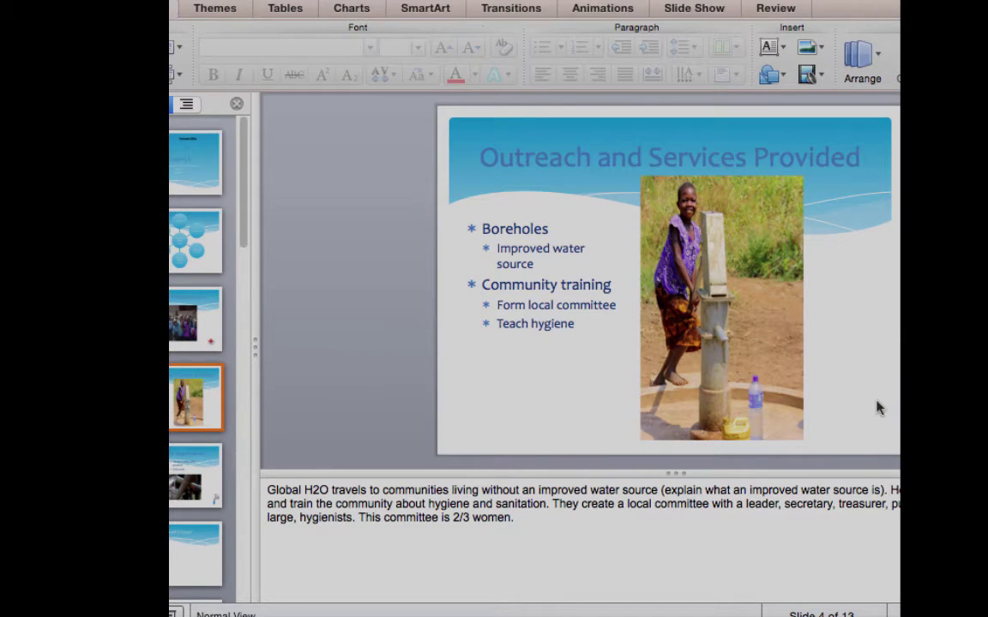
key("super+v")
left_click(206, 474)
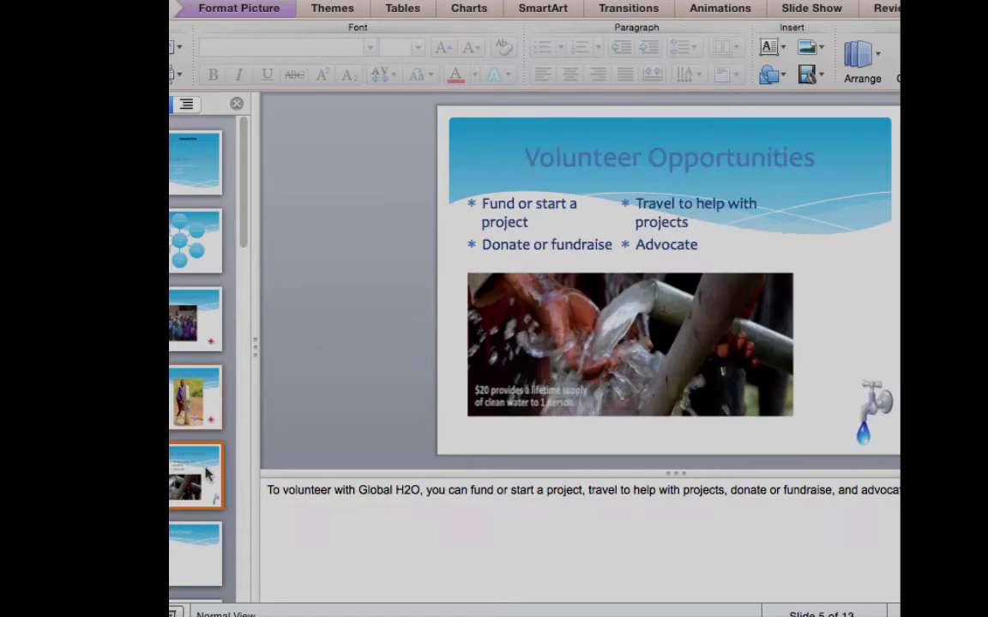
left_click(875, 408)
key("Delete")
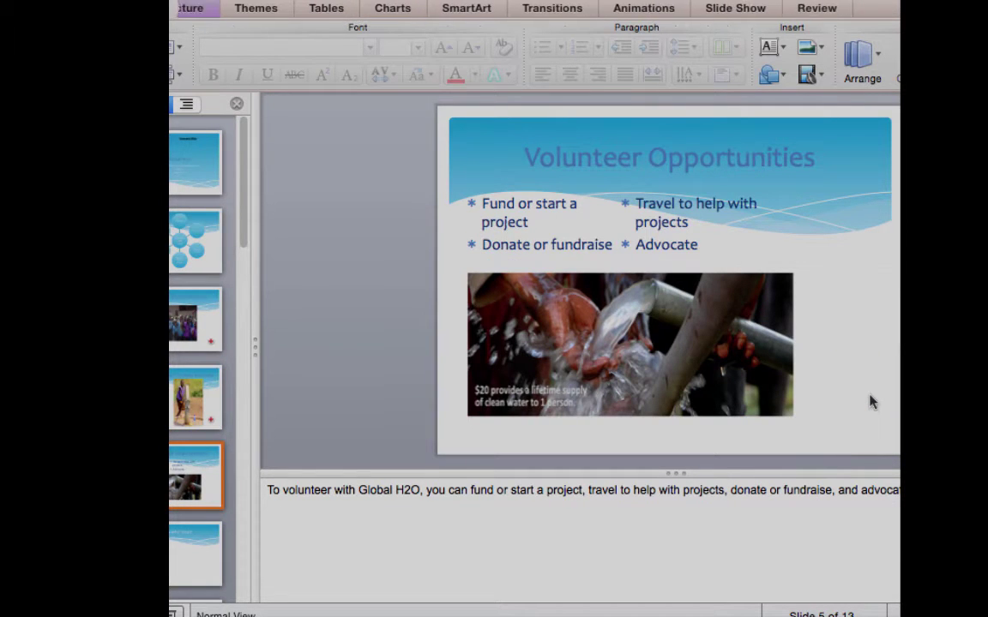
key("super+v")
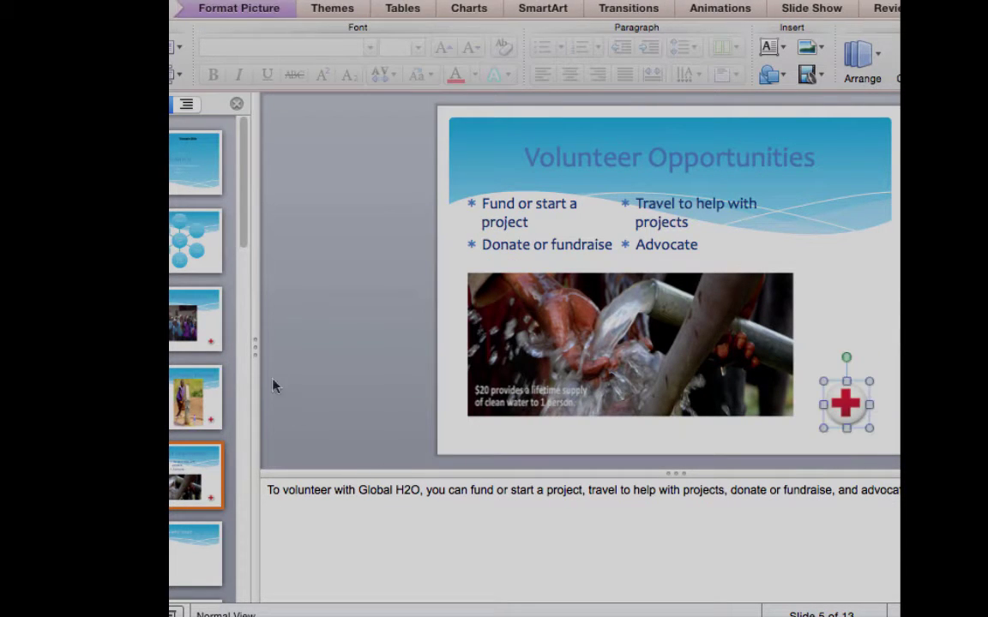
- Paste the Red Cross onto the Works Cited and World Connections slides
left_click_drag(240, 185, 239, 569)
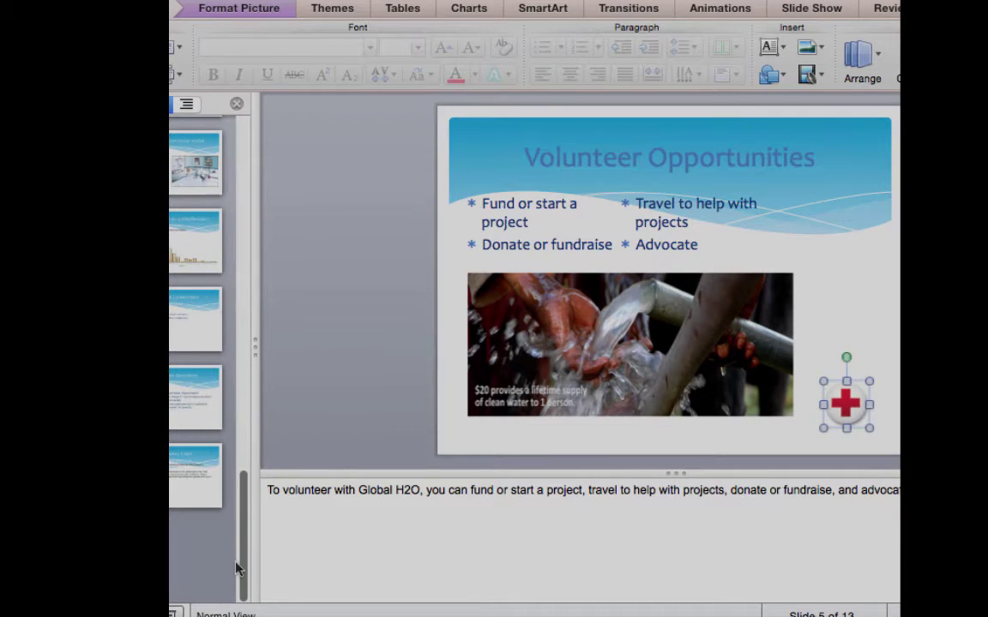
left_click(201, 495)
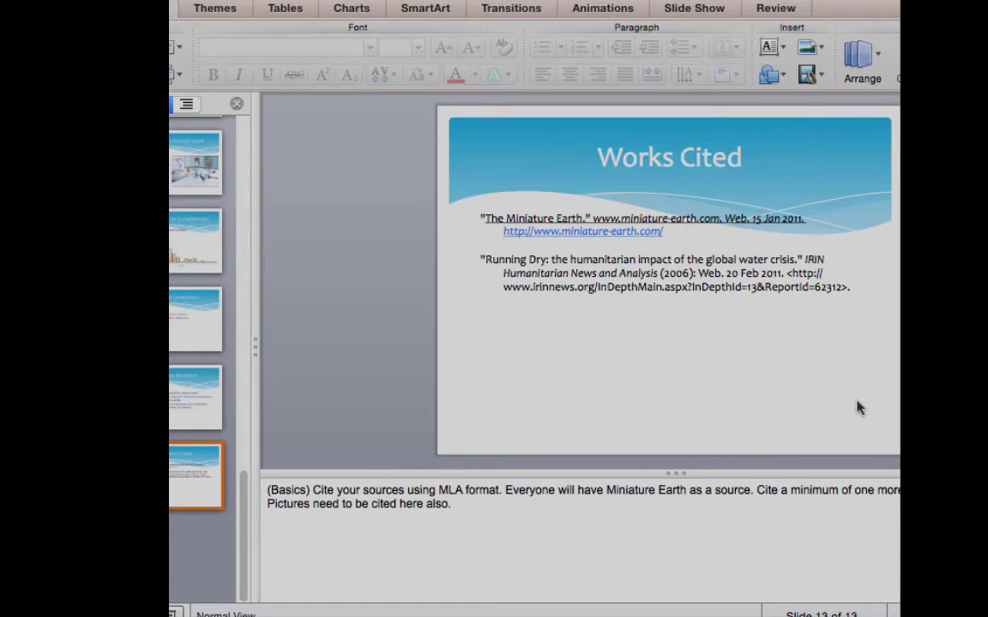
key("super+v")
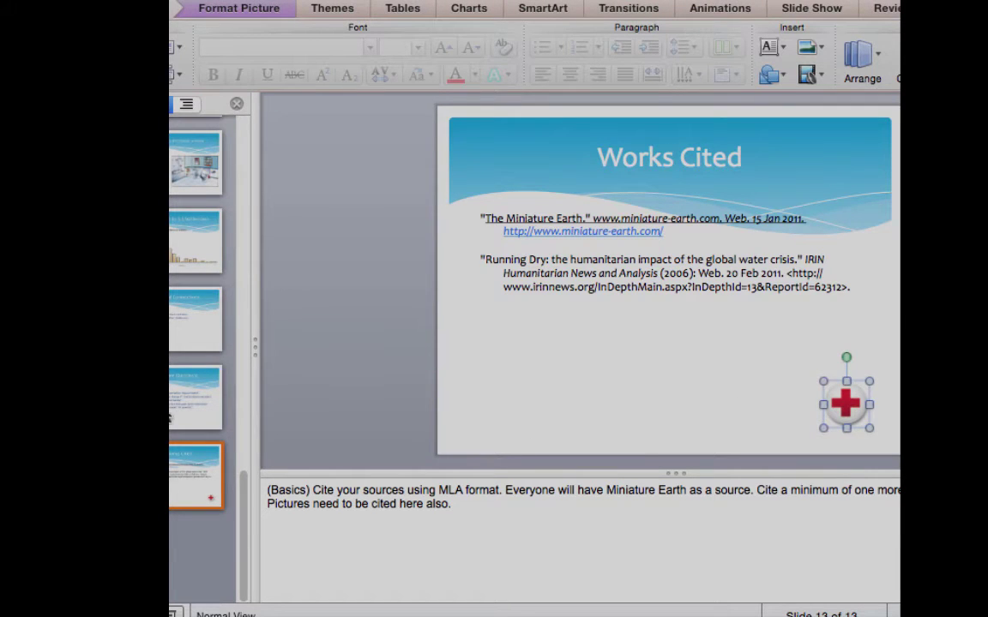
left_click(170, 417)
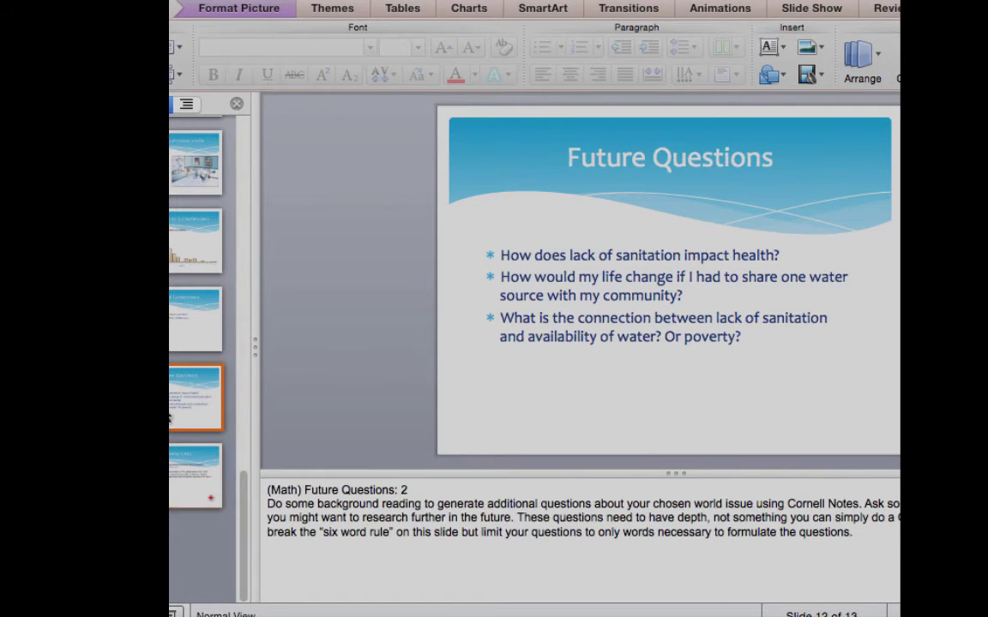
left_click(199, 337)
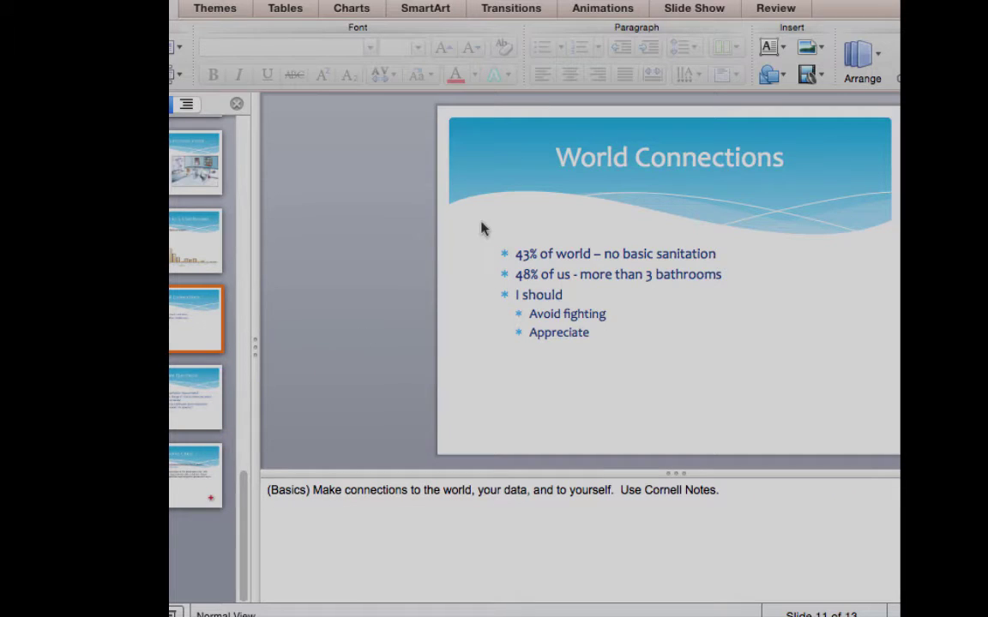
left_click(859, 409)
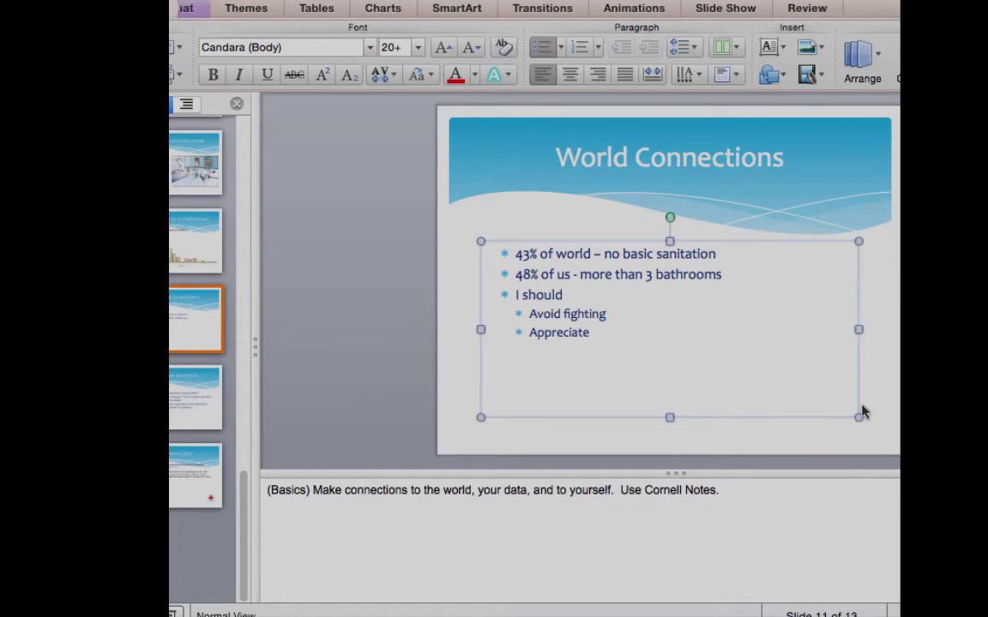
key("super+v")
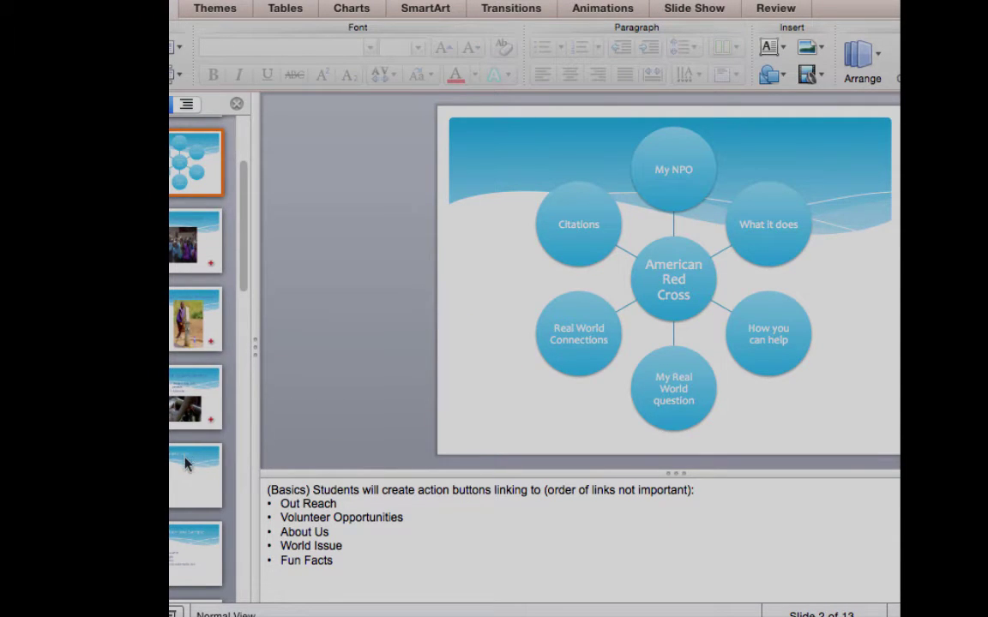
- On World Issue, paste the Red Cross at the bottom-right and delete the empty 'Click to add text' box
left_click(189, 467)
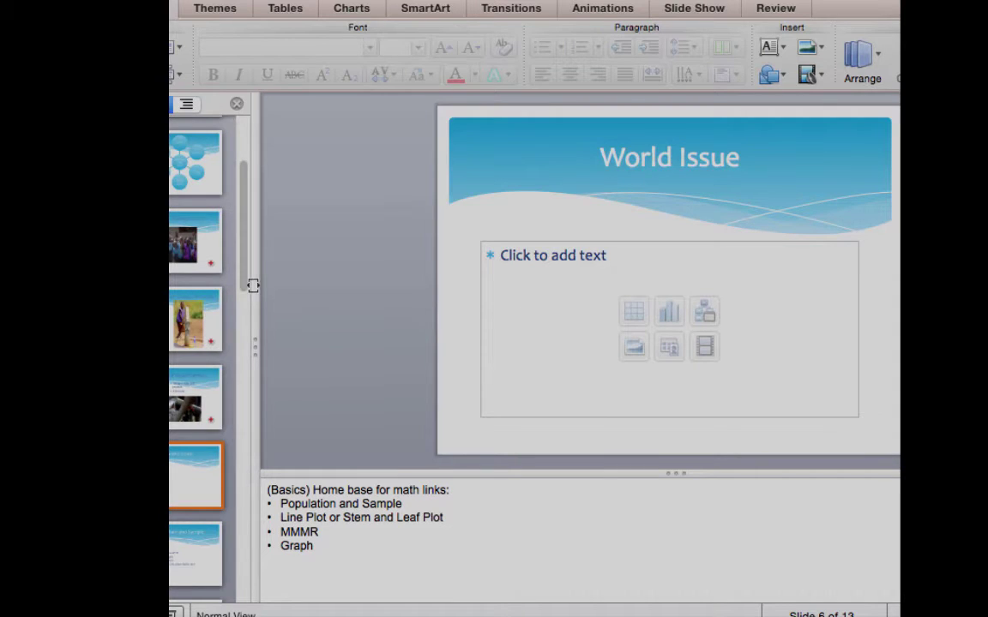
left_click(178, 547)
key("Up")
key("super+v")
left_click_drag(838, 403, 858, 427)
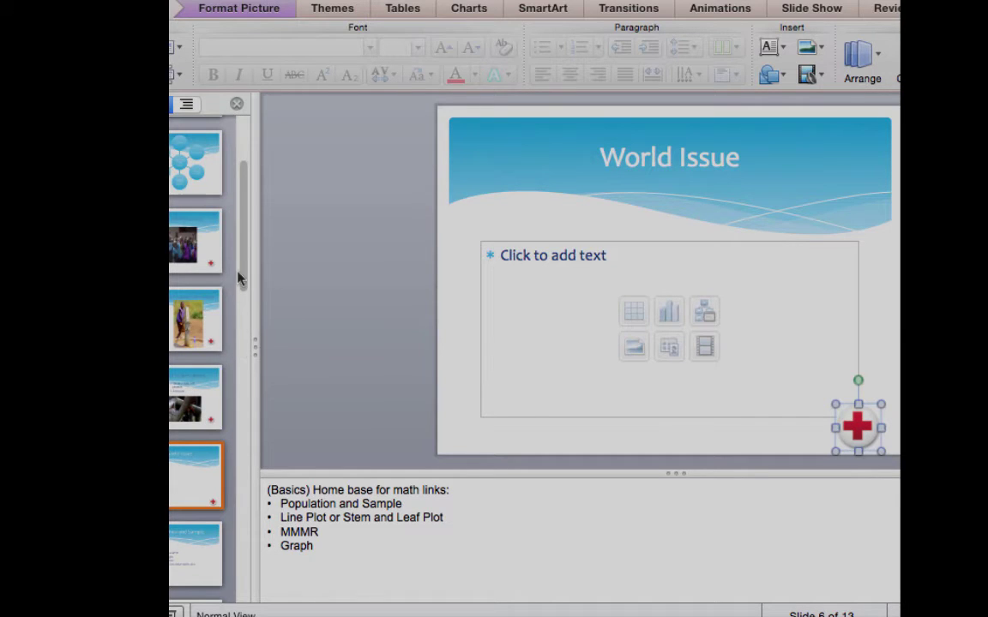
left_click_drag(618, 243, 617, 206)
key("Delete")
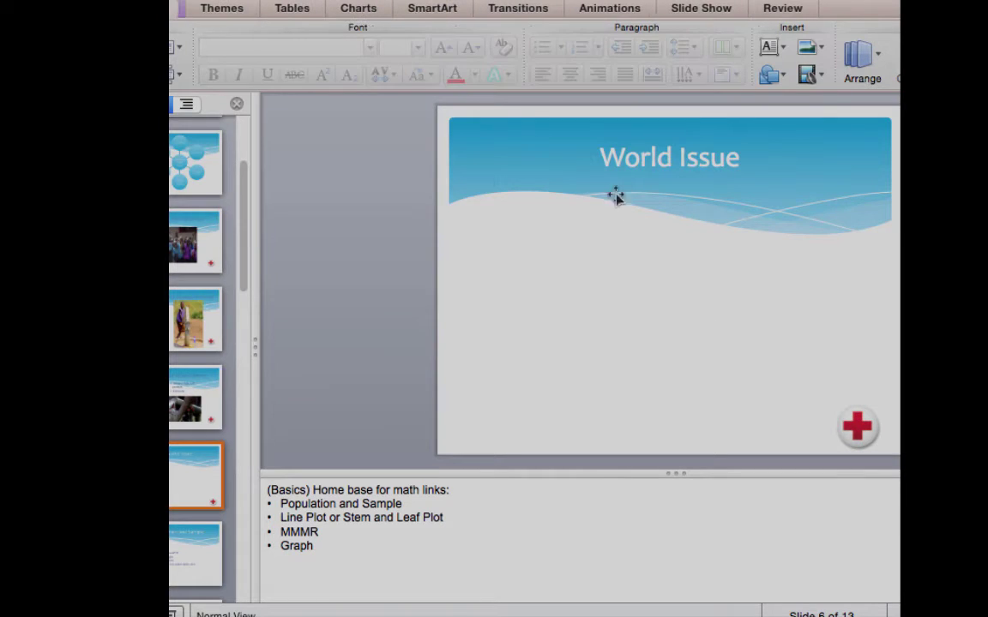